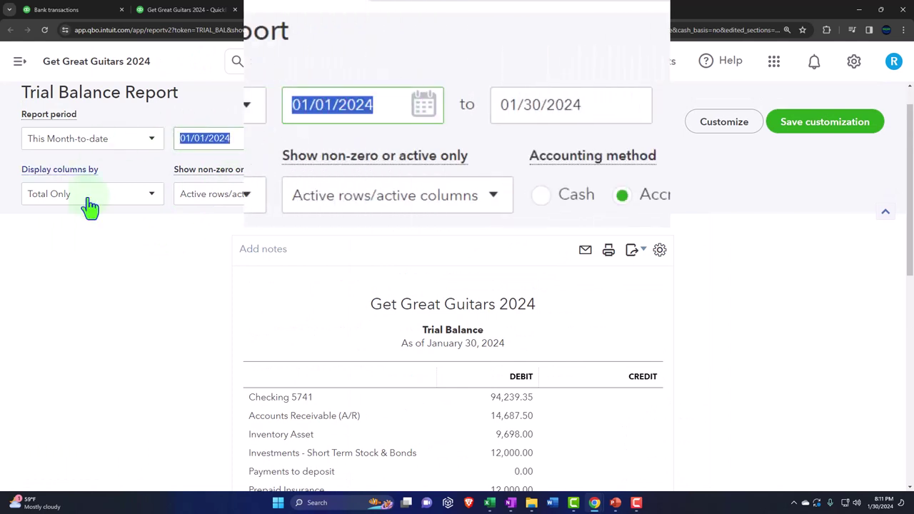
Step: Run the Trial Balance report for 01/01/2024 to 02/29/2024 with columns displayed by months
{"action": "type", "text": "010124"}
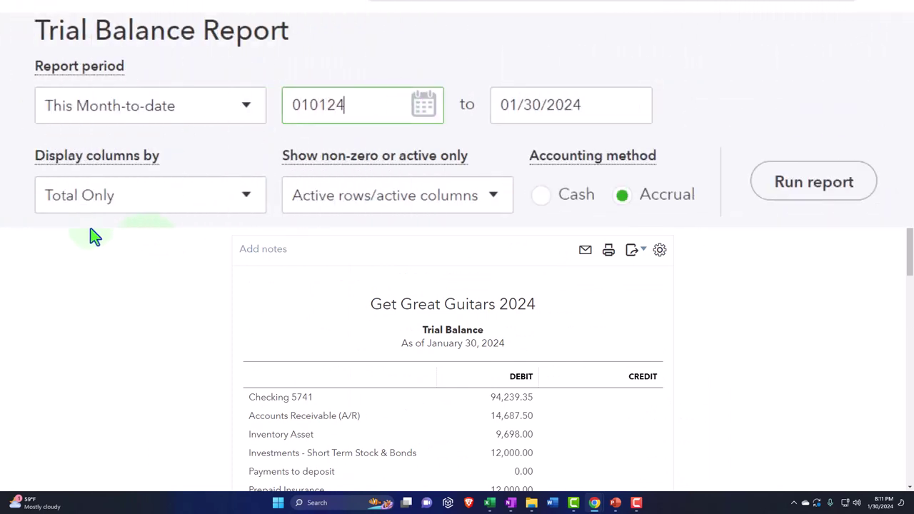
{"action": "key", "text": "Tab"}
{"action": "type", "text": "022924"}
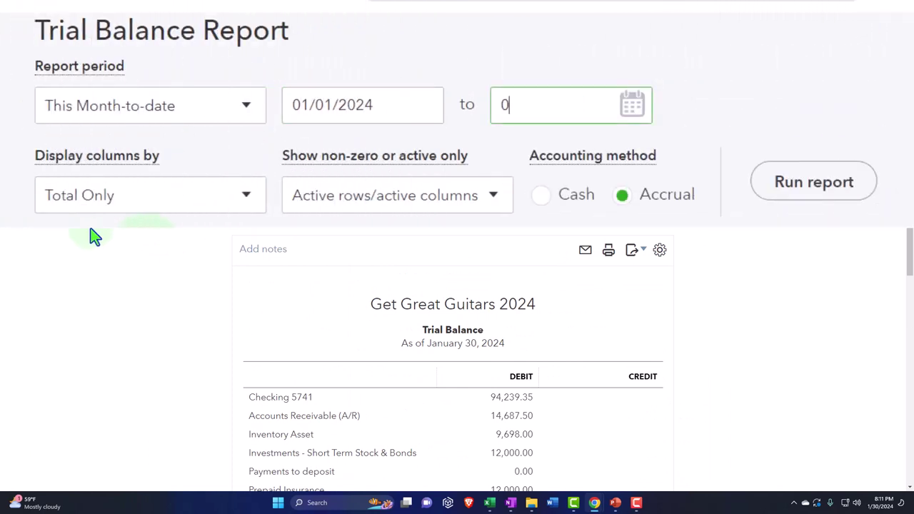
{"action": "left_click", "coordinate": [93, 236]}
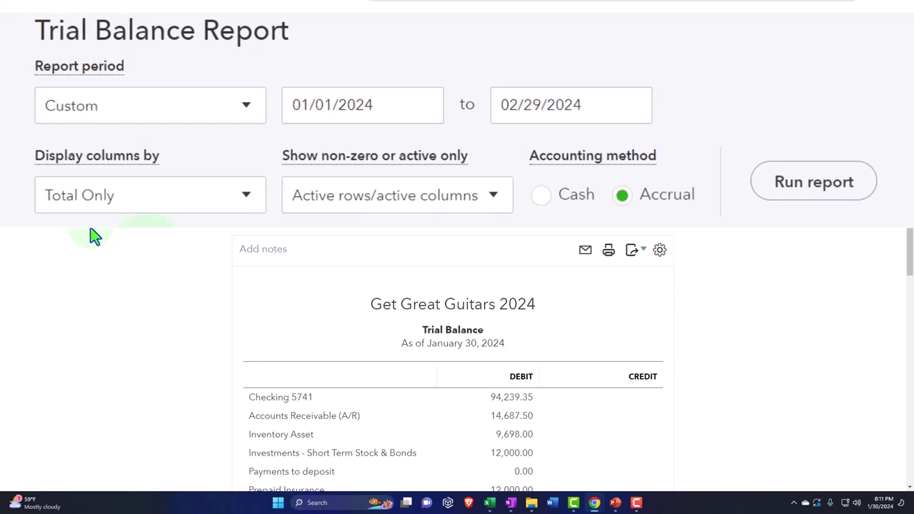
{"action": "left_click", "coordinate": [212, 211]}
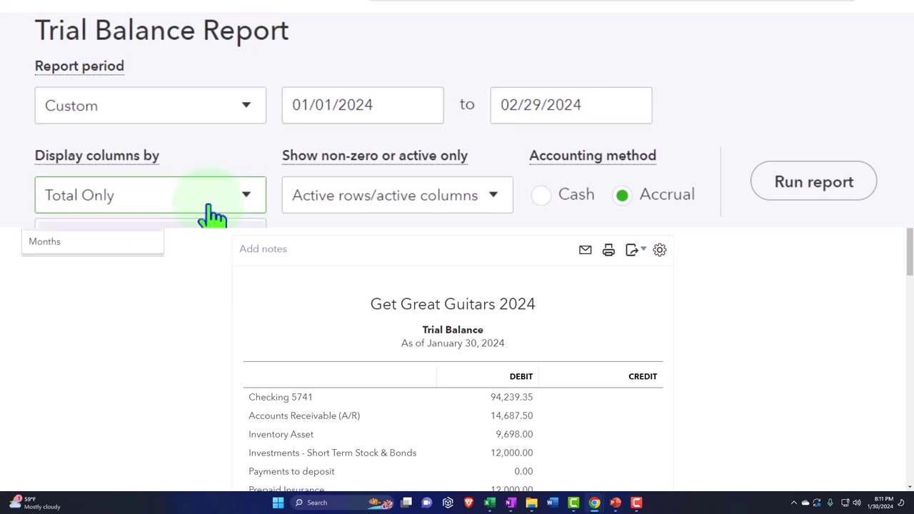
{"action": "left_click", "coordinate": [121, 245]}
{"action": "left_click", "coordinate": [836, 187]}
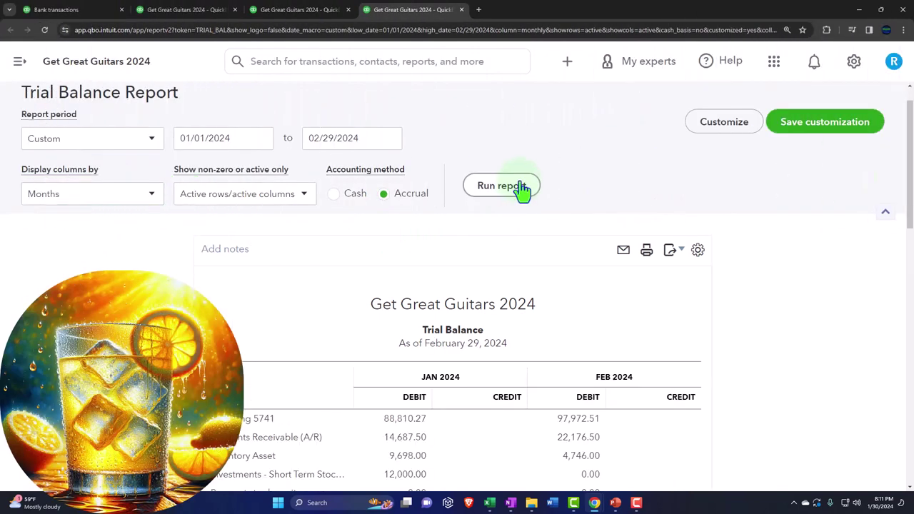
{"action": "scroll", "coordinate": [522, 190], "scroll_direction": "down", "scroll_amount": 2}
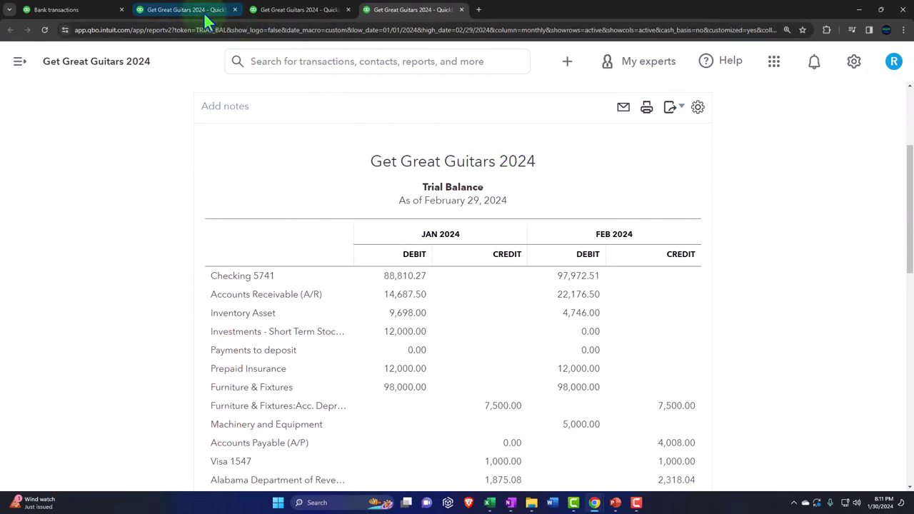
Step: Examine the Balance Sheet report from the assets down to the payroll liabilities for January and February 2024
{"action": "left_click", "coordinate": [199, 12]}
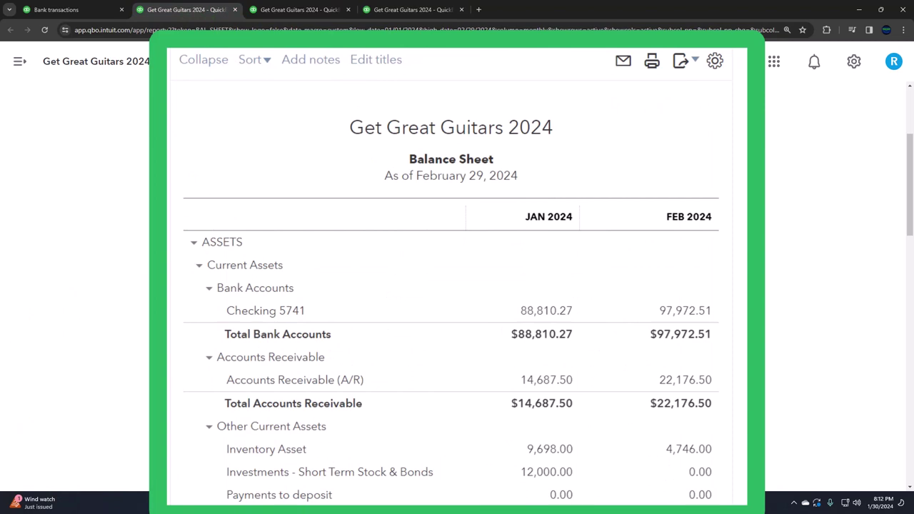
{"action": "scroll", "coordinate": [457, 286], "scroll_direction": "down", "scroll_amount": 5}
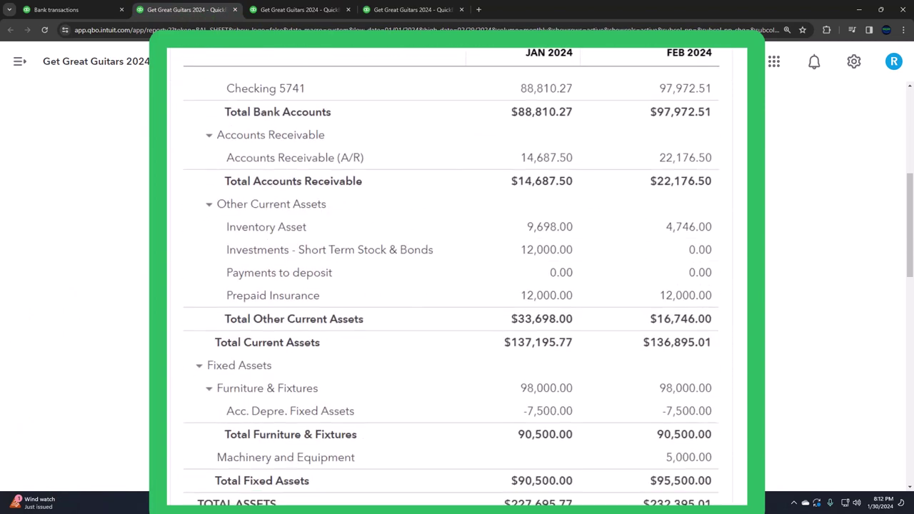
{"action": "scroll", "coordinate": [457, 286], "scroll_direction": "down", "scroll_amount": 3}
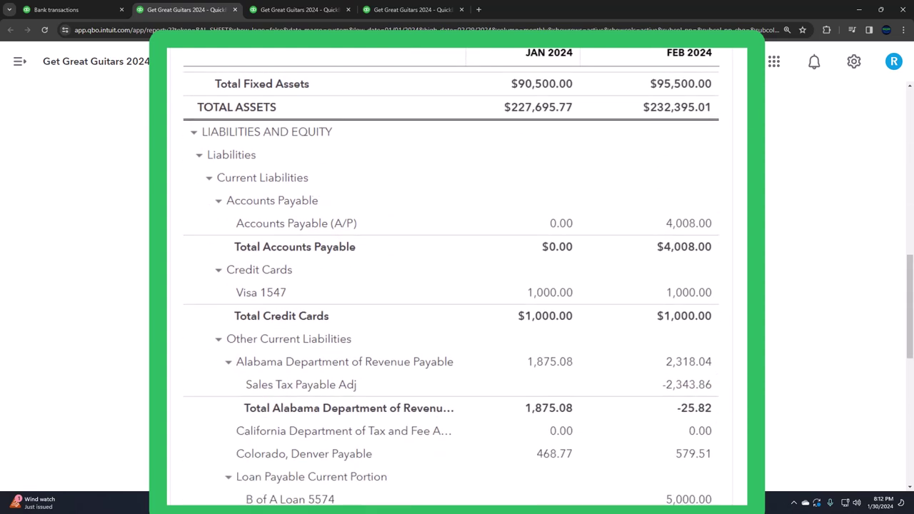
{"action": "scroll", "coordinate": [457, 286], "scroll_direction": "down", "scroll_amount": 5}
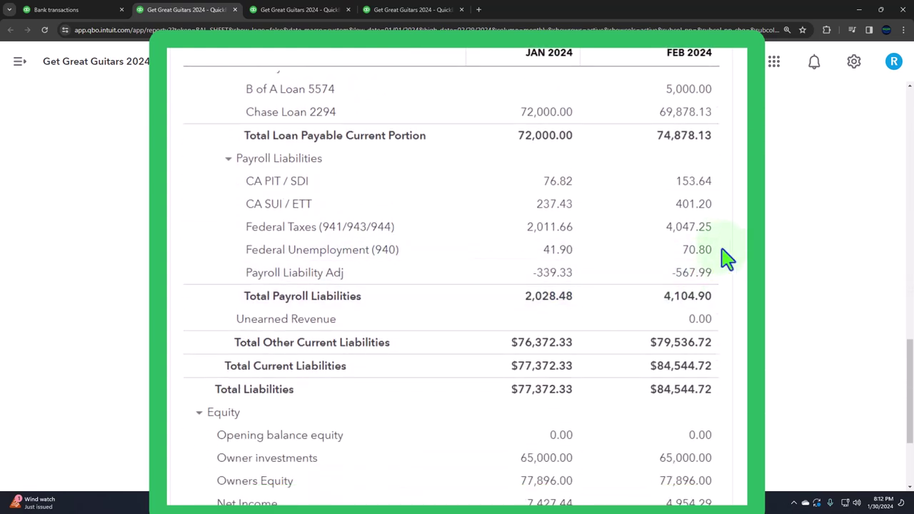
{"action": "left_click", "coordinate": [709, 187]}
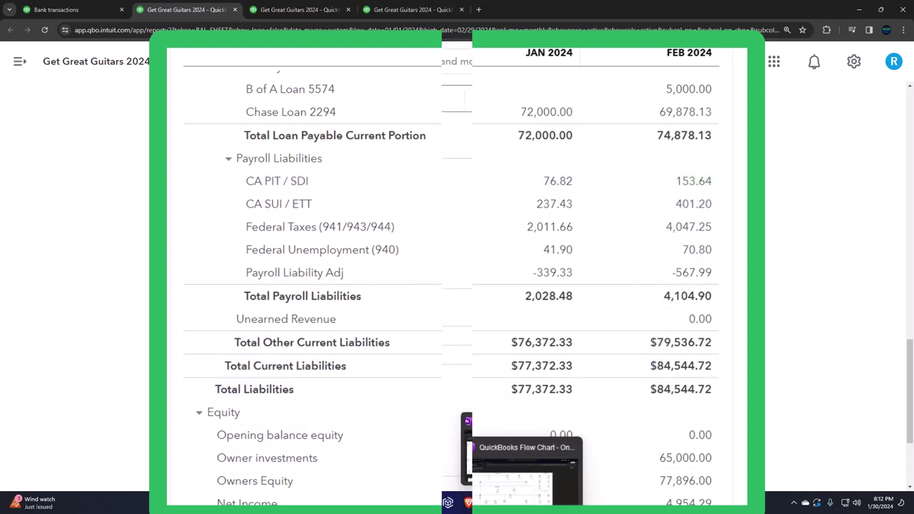
Step: Switch to OneNote to examine the QuickBooks Flow Chart page, and return to the Balance Sheet
{"action": "left_click", "coordinate": [607, 503]}
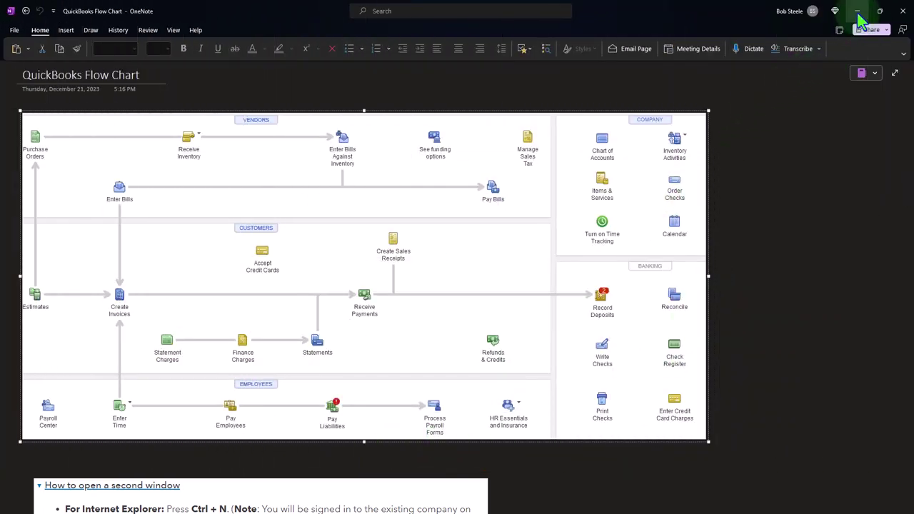
{"action": "left_click", "coordinate": [858, 13]}
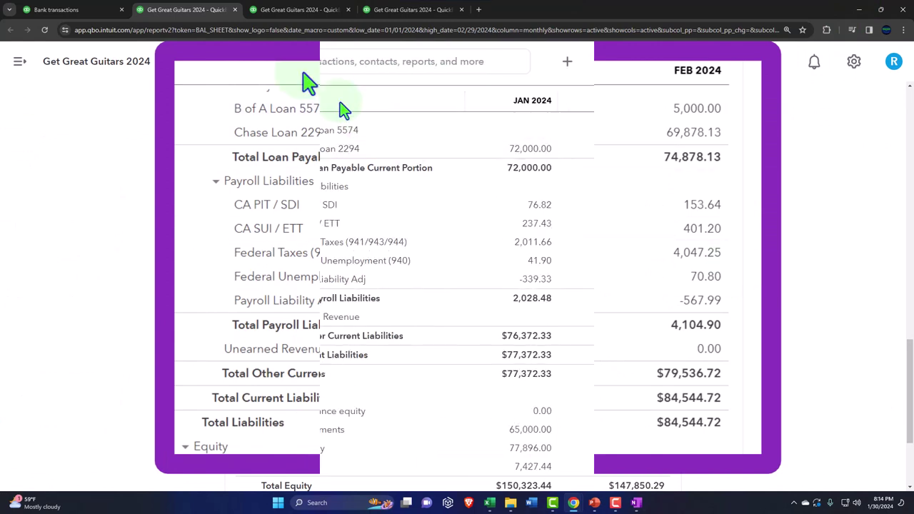
Step: Open the Payroll overview in the browser tab titled Bank transactions
{"action": "left_click", "coordinate": [98, 10]}
{"action": "mouse_move", "coordinate": [123, 240]}
{"action": "scroll", "coordinate": [117, 247], "scroll_direction": "down", "scroll_amount": 2}
{"action": "left_click", "coordinate": [65, 318]}
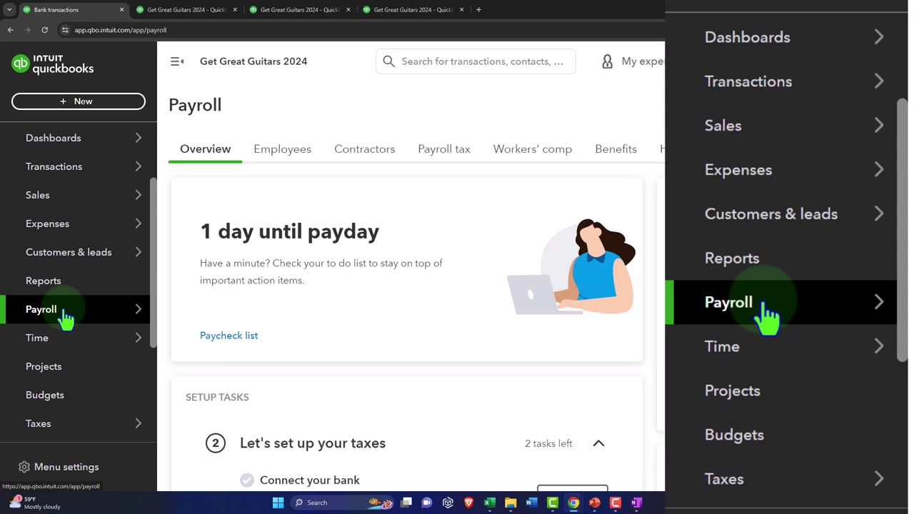
{"action": "key", "text": "ctrl+minus"}
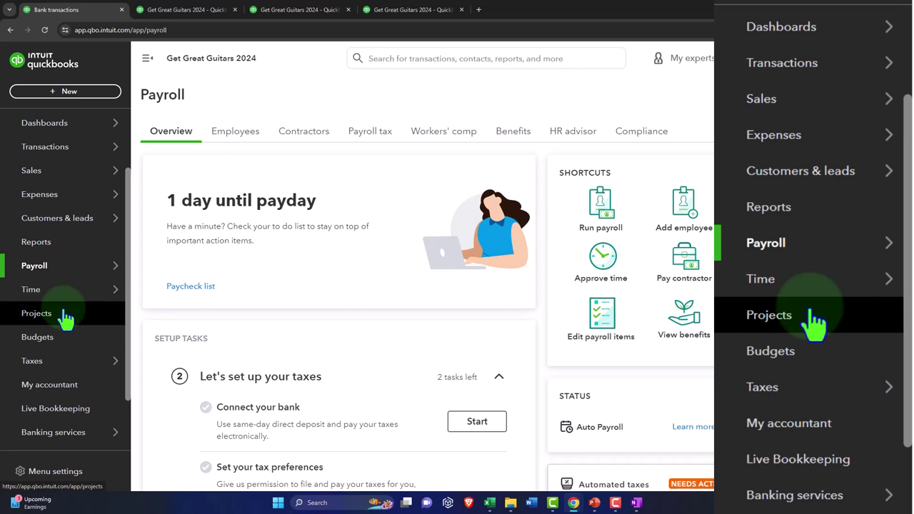
Step: Open the payroll Employees page and look over the active employees and the payroll run option
{"action": "mouse_move", "coordinate": [78, 279]}
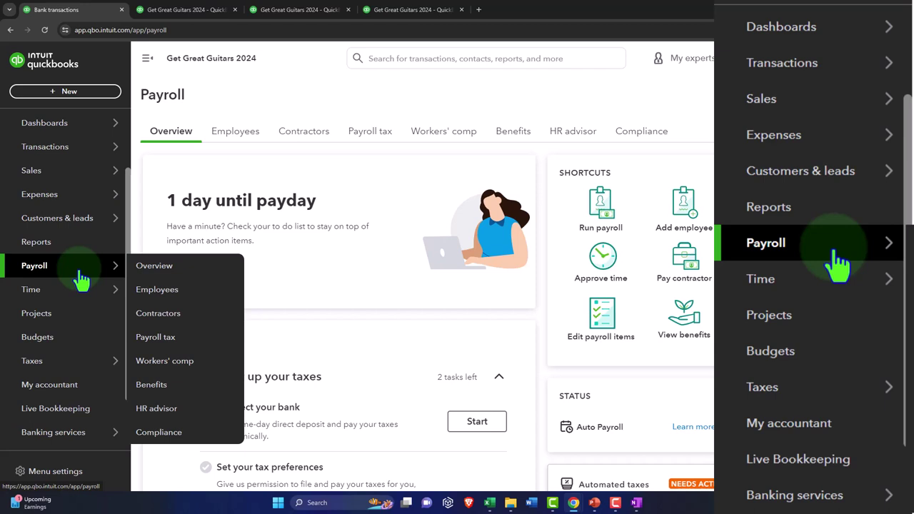
{"action": "left_click", "coordinate": [252, 141]}
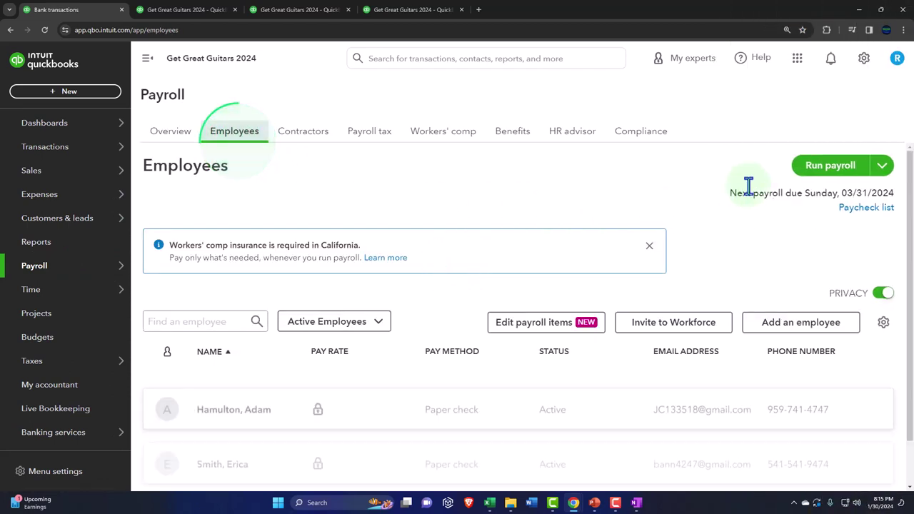
{"action": "left_click", "coordinate": [814, 183]}
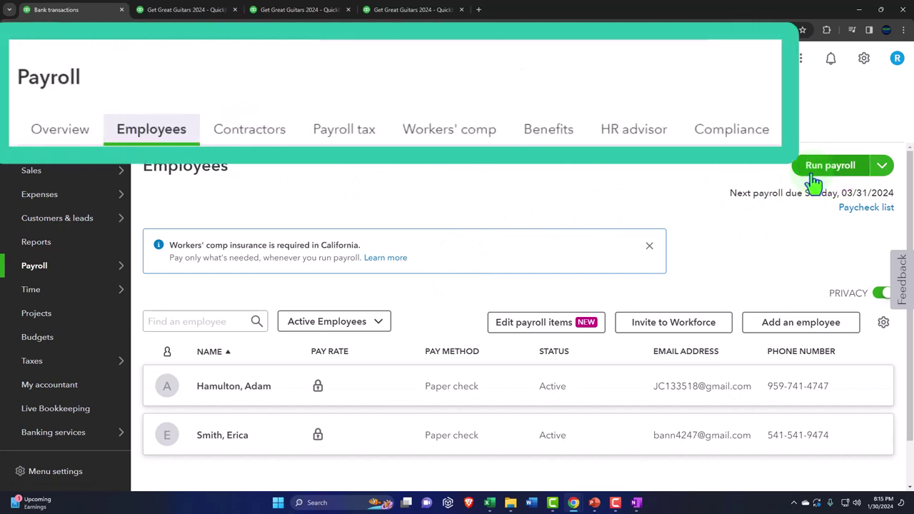
{"action": "left_click", "coordinate": [737, 193]}
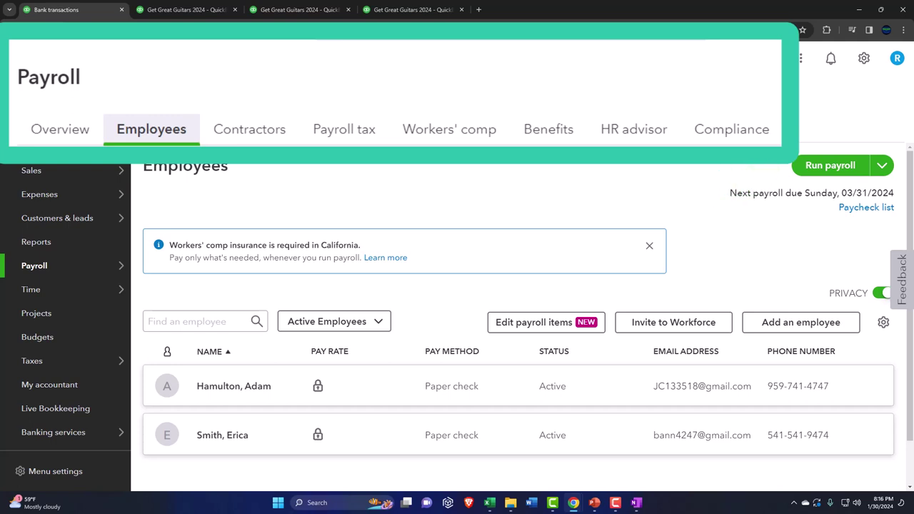
{"action": "left_click", "coordinate": [163, 142]}
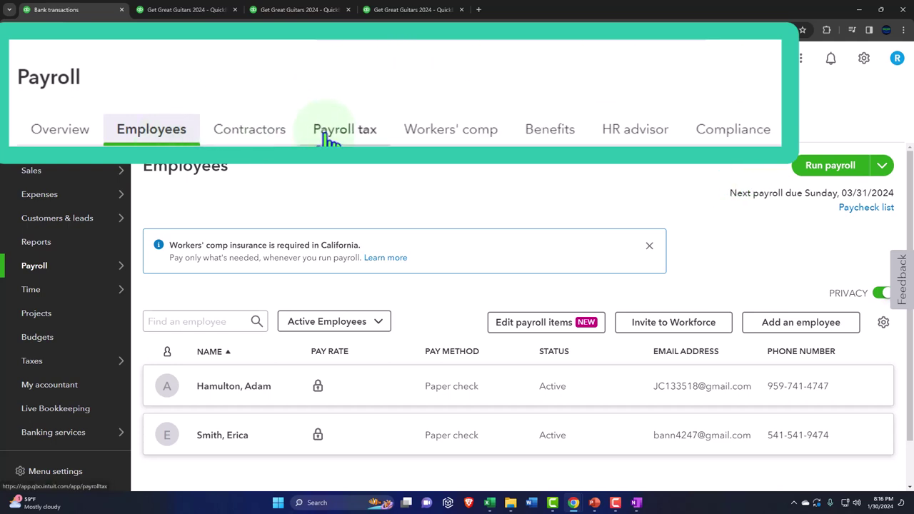
Step: Open the Payroll Tax Center, collapse the navigation menu, and examine the upcoming tax payments
{"action": "left_click", "coordinate": [328, 139]}
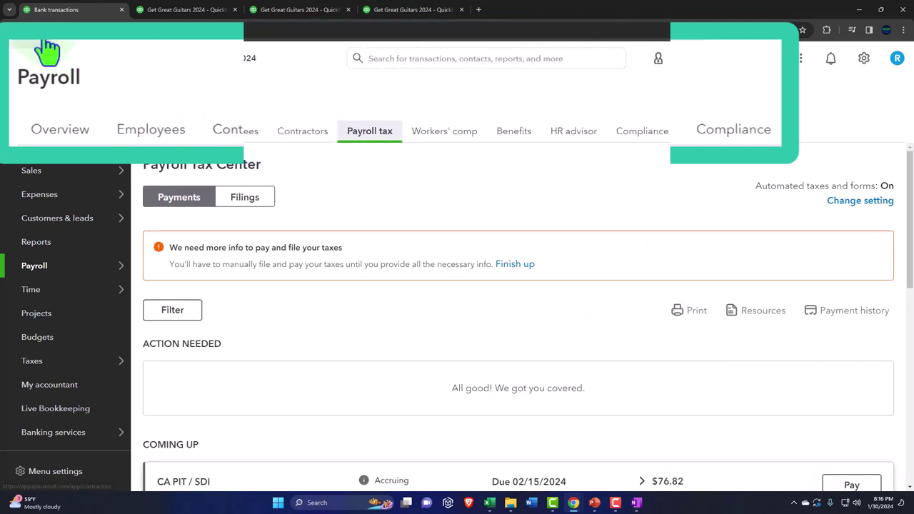
{"action": "left_click", "coordinate": [152, 61]}
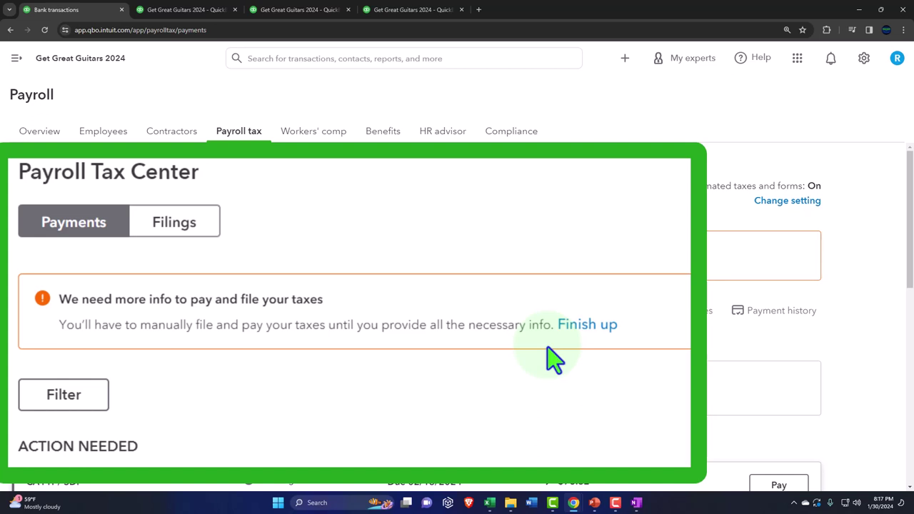
{"action": "scroll", "coordinate": [359, 279], "scroll_direction": "down", "scroll_amount": 2}
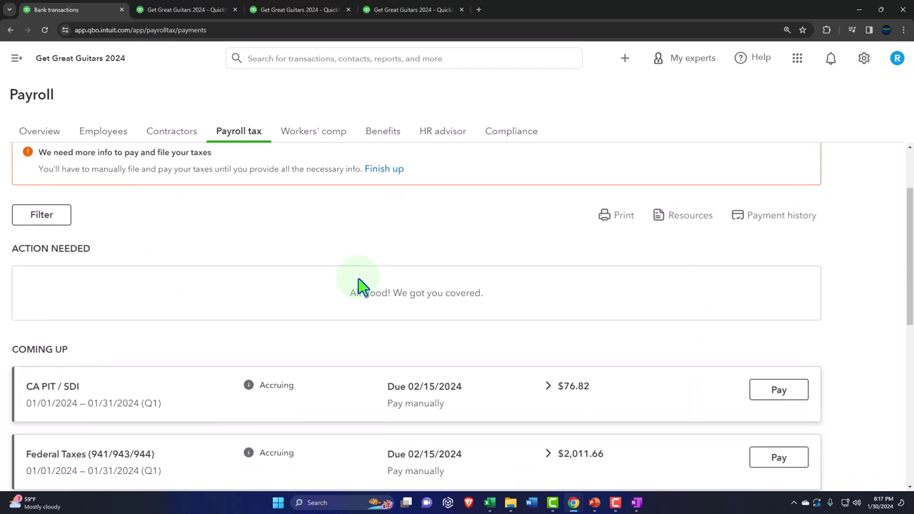
{"action": "scroll", "coordinate": [358, 278], "scroll_direction": "down", "scroll_amount": 1}
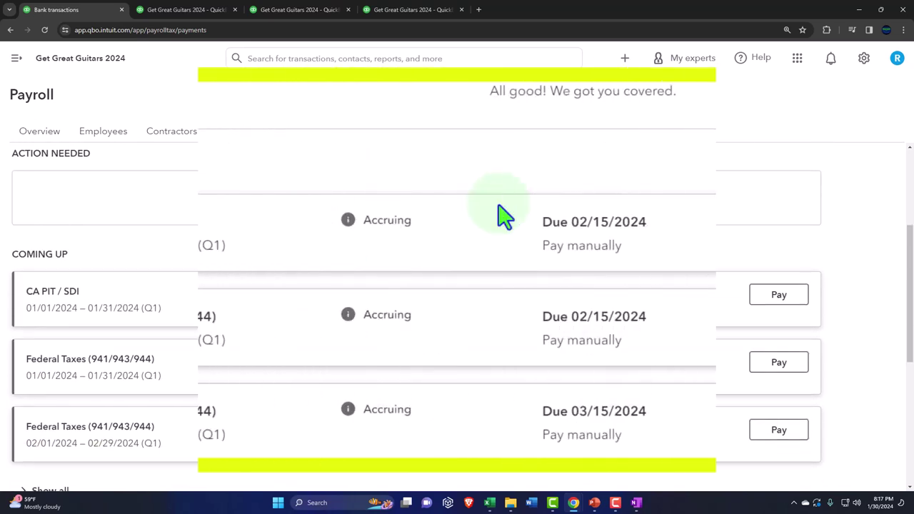
{"action": "scroll", "coordinate": [504, 214], "scroll_direction": "down", "scroll_amount": 1}
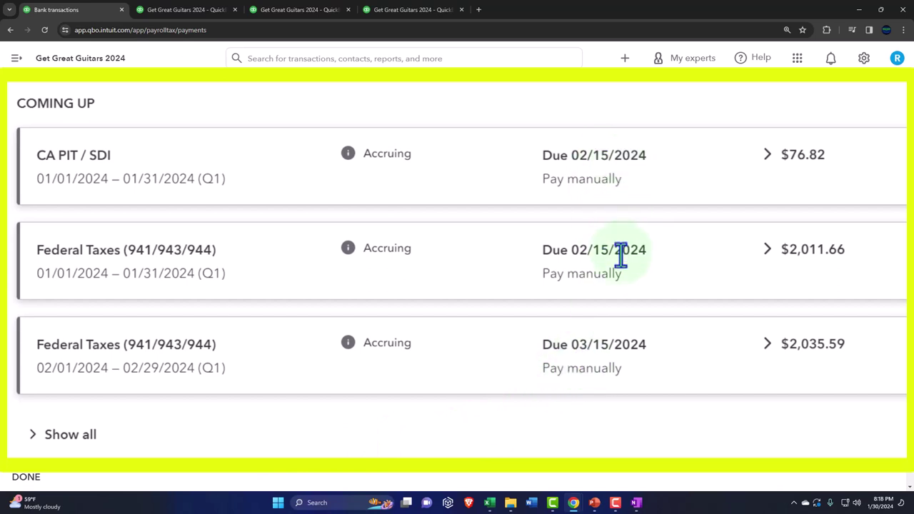
Step: Show all upcoming payroll tax payments and review their periods, due dates and amounts
{"action": "scroll", "coordinate": [621, 256], "scroll_direction": "down", "scroll_amount": 1}
{"action": "left_click", "coordinate": [40, 368]}
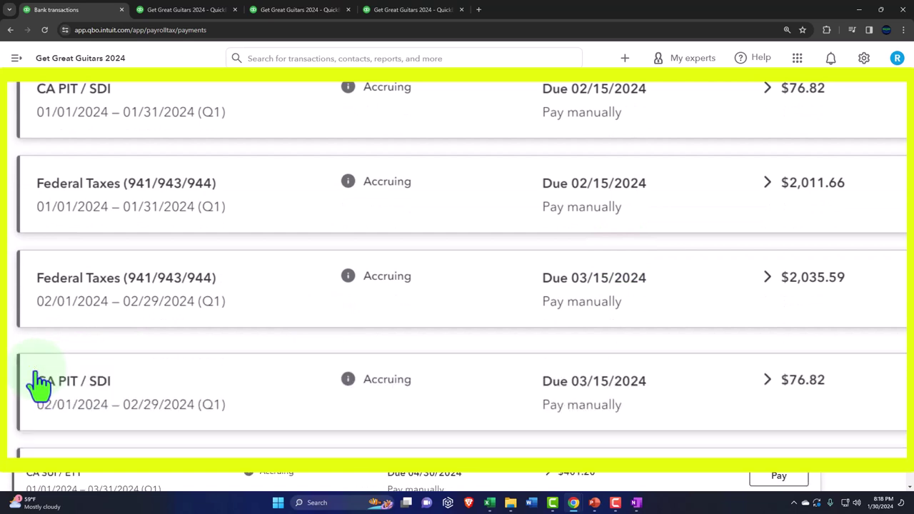
{"action": "scroll", "coordinate": [31, 367], "scroll_direction": "down", "scroll_amount": 2}
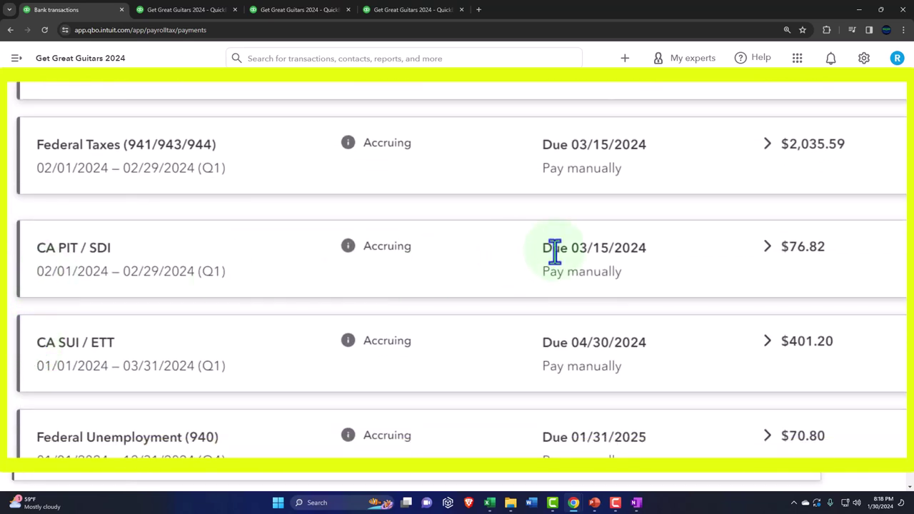
{"action": "scroll", "coordinate": [552, 252], "scroll_direction": "down", "scroll_amount": 1}
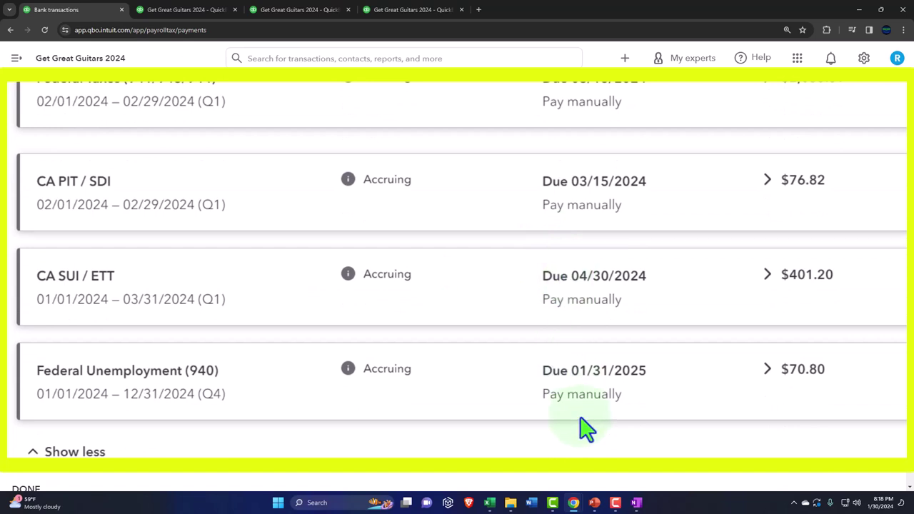
{"action": "scroll", "coordinate": [586, 428], "scroll_direction": "up", "scroll_amount": 4}
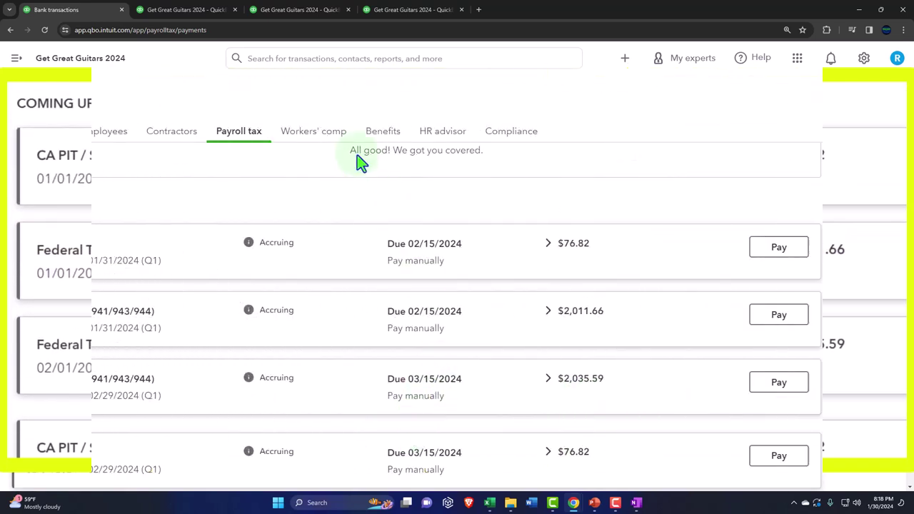
Step: Go back to the Balance Sheet and examine the January amount for Payroll Liability Adj
{"action": "left_click", "coordinate": [173, 10]}
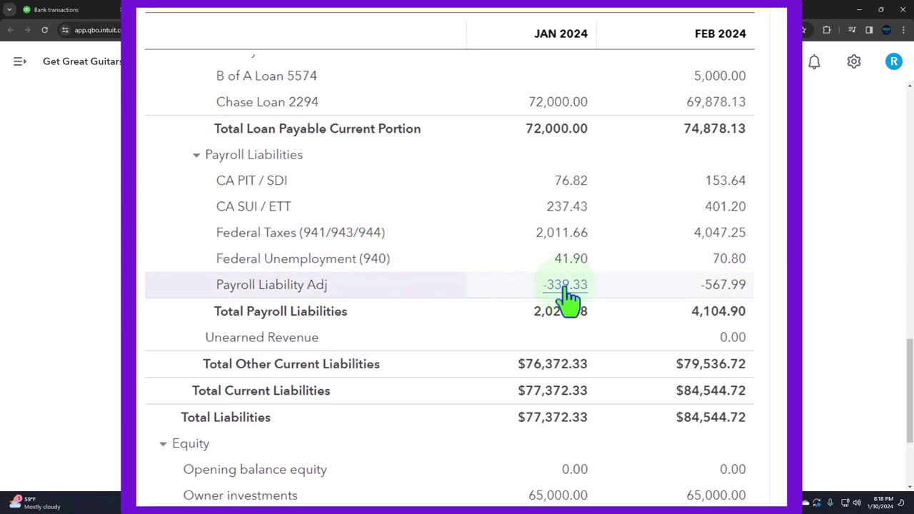
{"action": "left_click", "coordinate": [558, 287]}
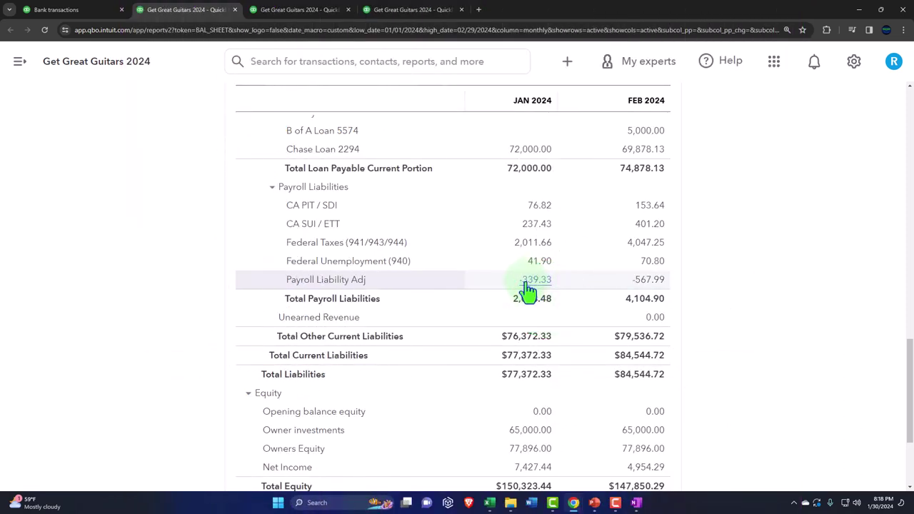
Step: Return to the upcoming payments in the Payroll Tax Center and open the list of new transaction types
{"action": "left_click", "coordinate": [93, 11]}
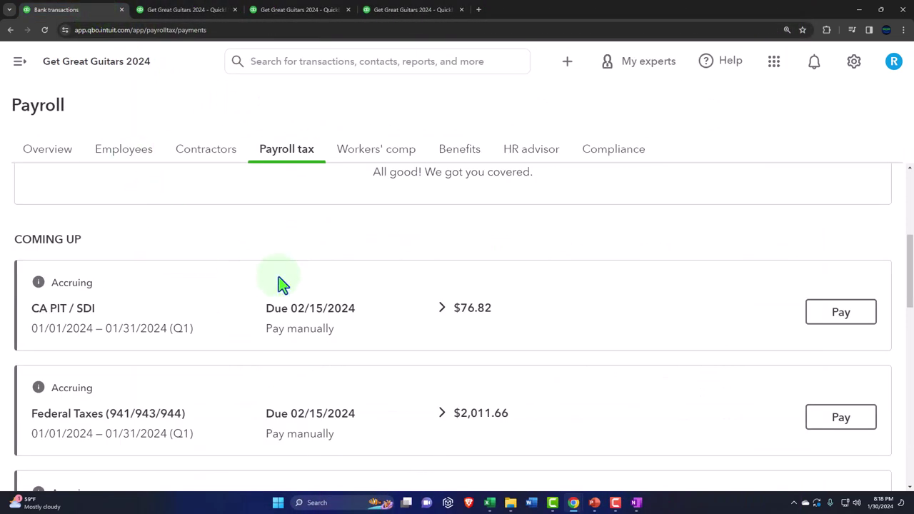
{"action": "key", "text": "ctrl+minus"}
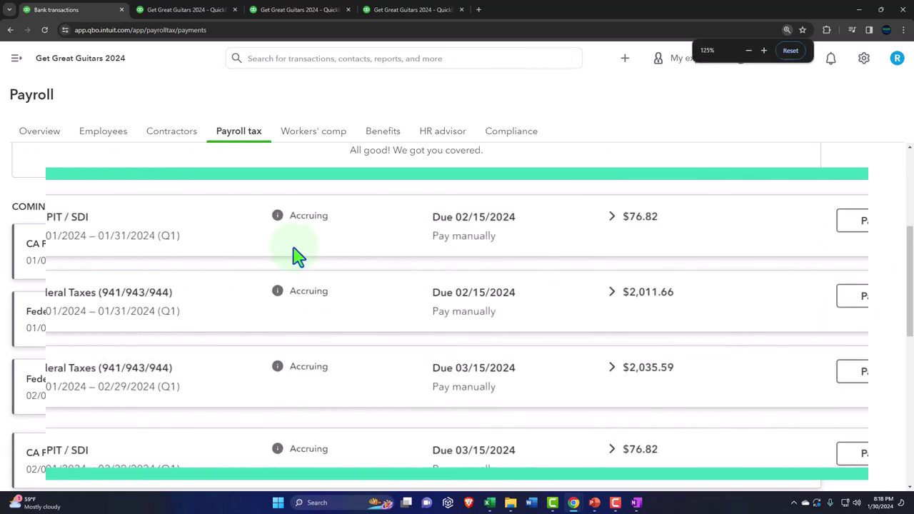
{"action": "left_click", "coordinate": [863, 225]}
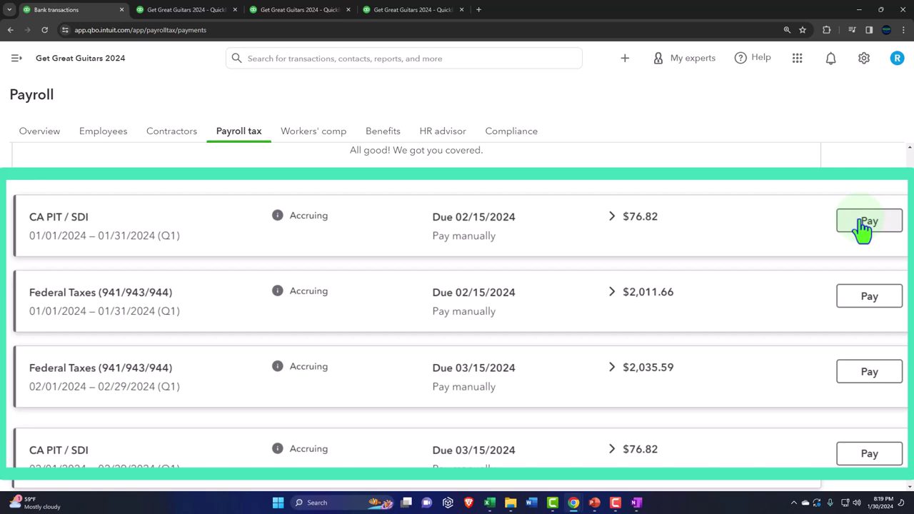
{"action": "left_click", "coordinate": [625, 58]}
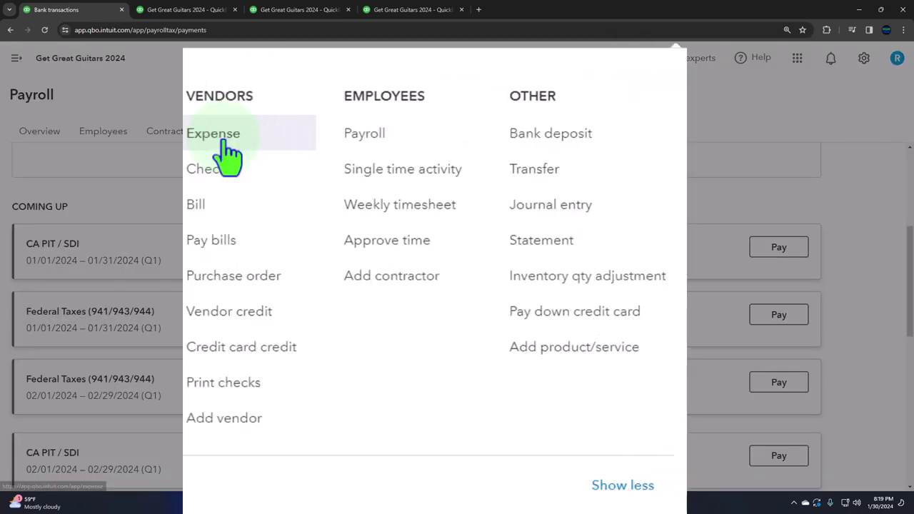
Step: Review the new transaction types and the upcoming tax payments against the payroll liabilities on the Balance Sheet
{"action": "left_click", "coordinate": [718, 126]}
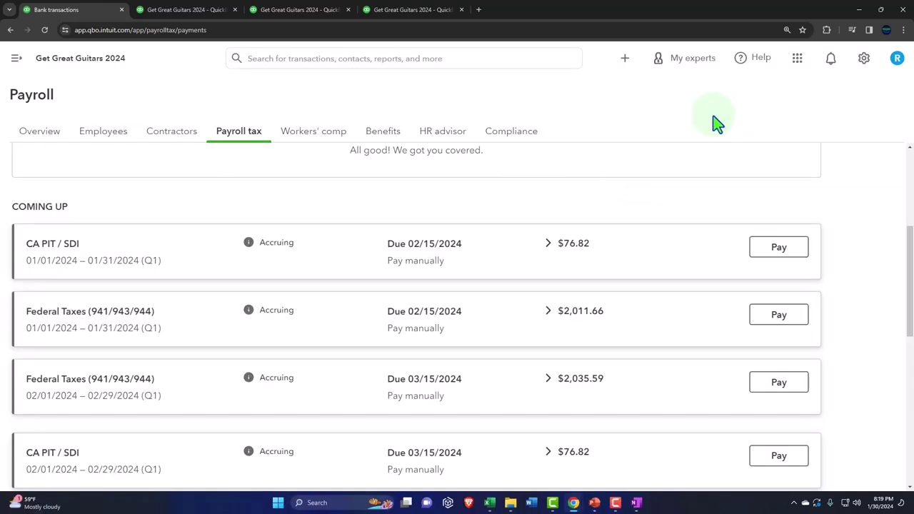
{"action": "left_click", "coordinate": [625, 59]}
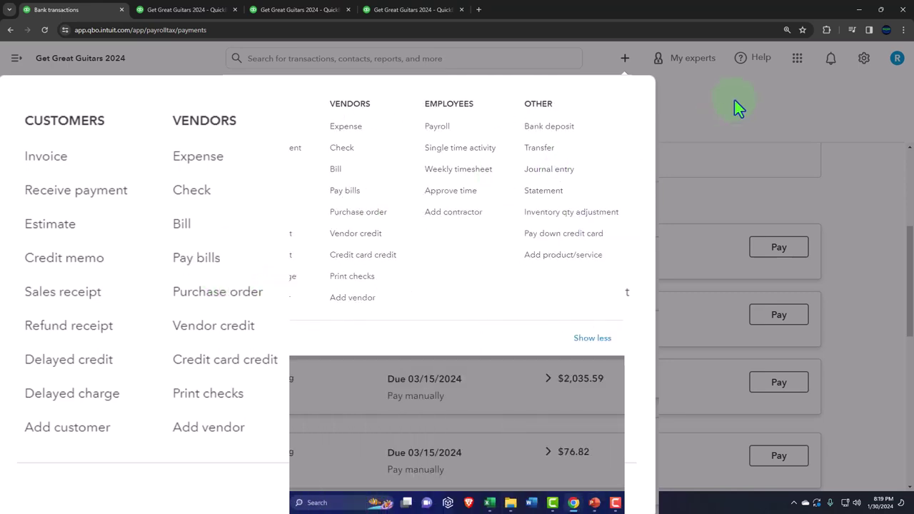
{"action": "left_click", "coordinate": [779, 117]}
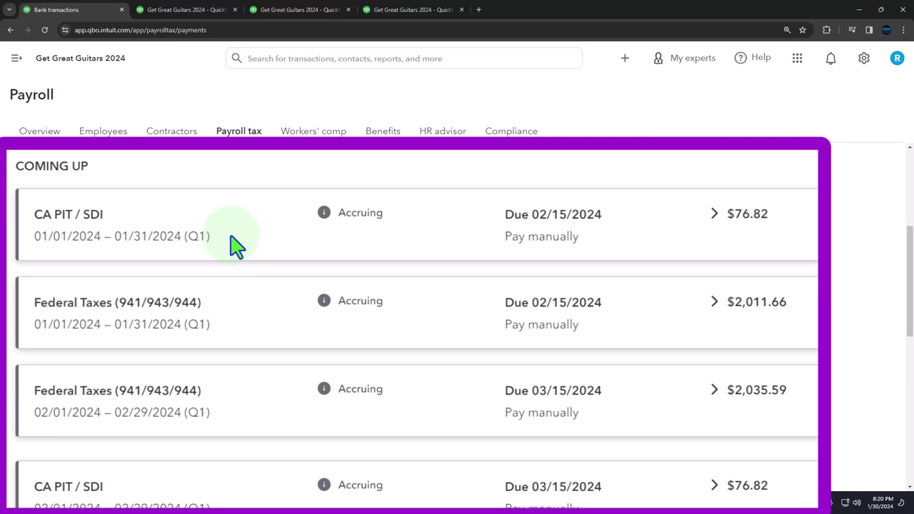
{"action": "left_click", "coordinate": [175, 11]}
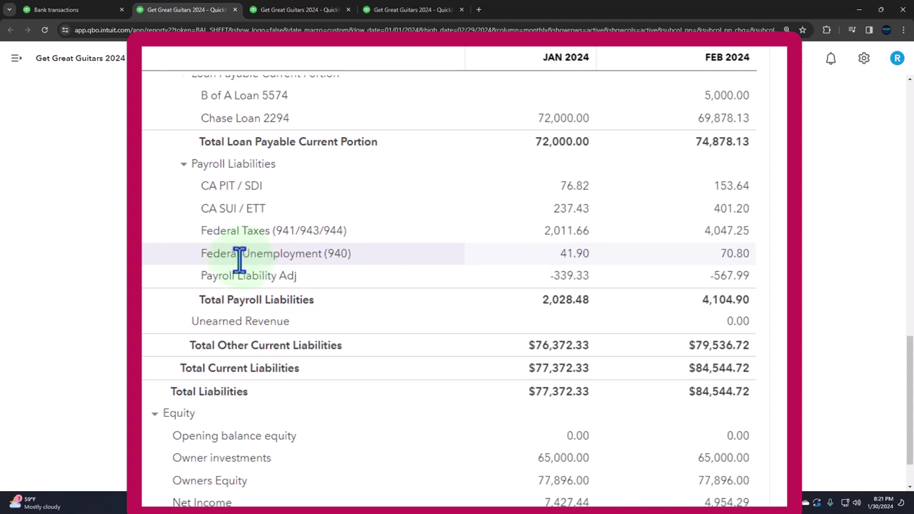
{"action": "left_click", "coordinate": [75, 14]}
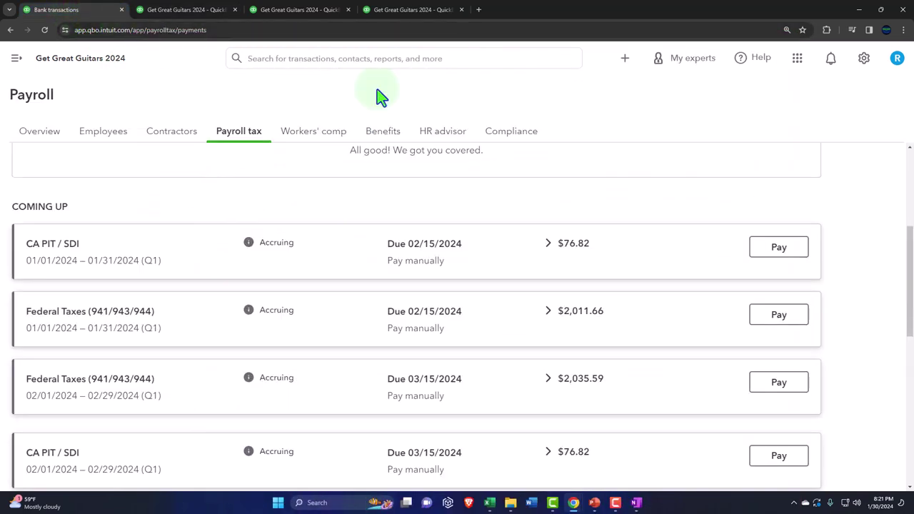
Step: Start a new check and add IRS- FIT as a new vendor for its payee
{"action": "left_click", "coordinate": [624, 59]}
{"action": "left_click", "coordinate": [350, 149]}
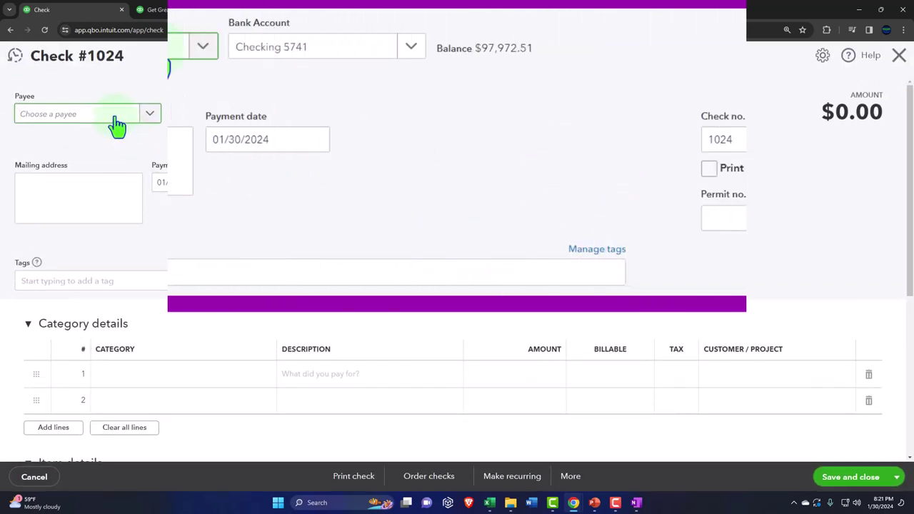
{"action": "left_click", "coordinate": [157, 60]}
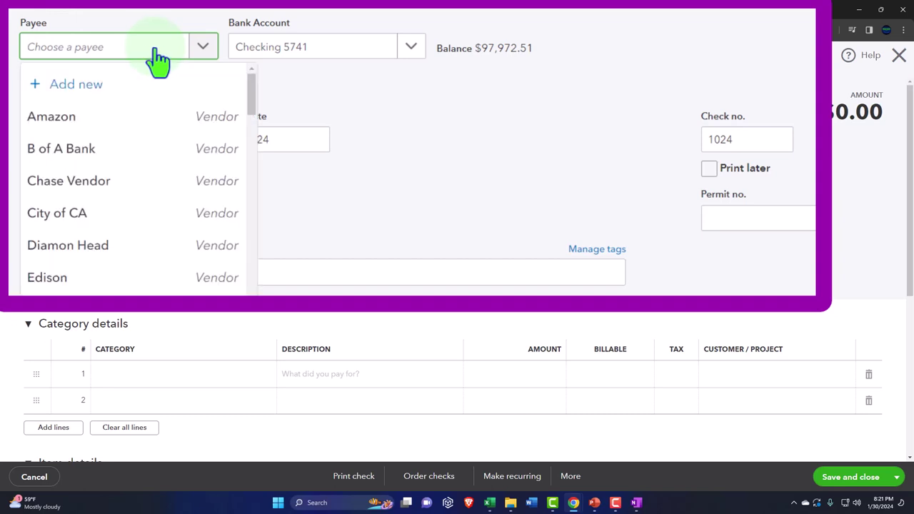
{"action": "type", "text": "IRS"}
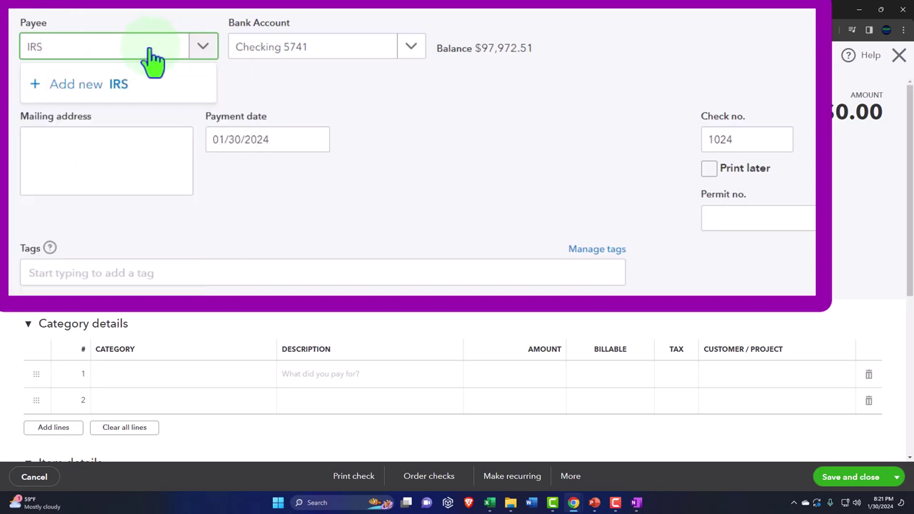
{"action": "type", "text": "- FIT"}
{"action": "left_click", "coordinate": [100, 83]}
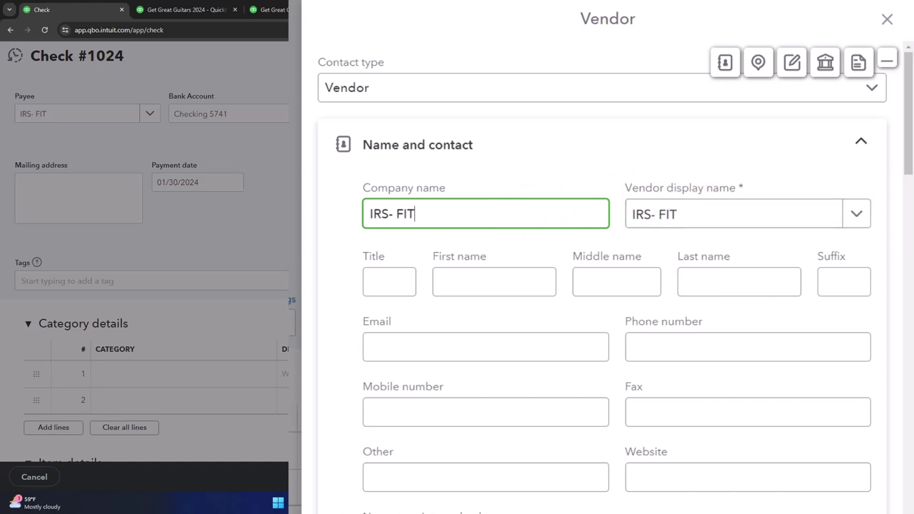
{"action": "left_click", "coordinate": [288, 191]}
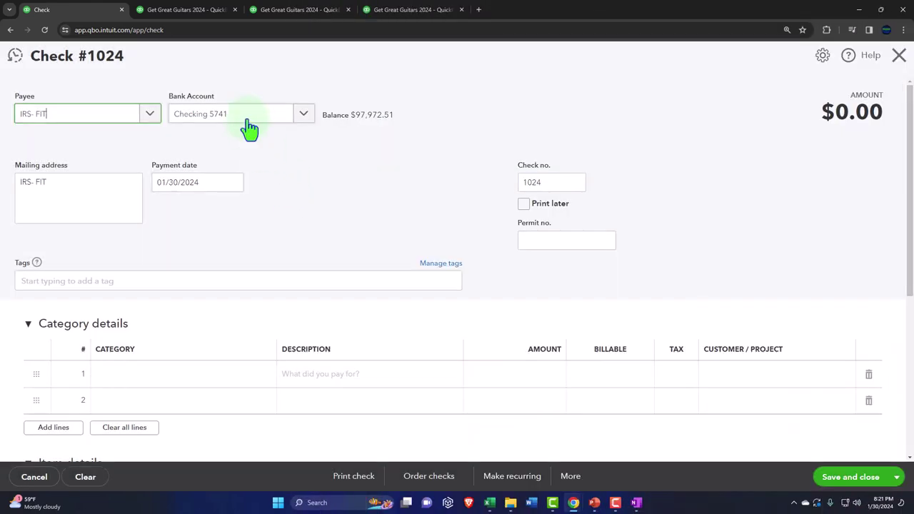
Step: Keep the checking account as the check's bank account and set the payment date to 02/29/2024
{"action": "left_click", "coordinate": [249, 129]}
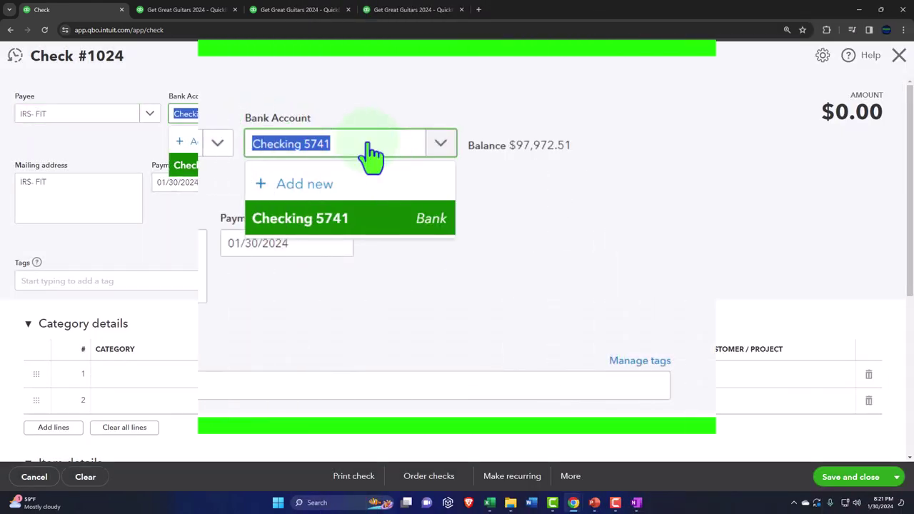
{"action": "key", "text": "Tab"}
{"action": "key", "text": "Tab"}
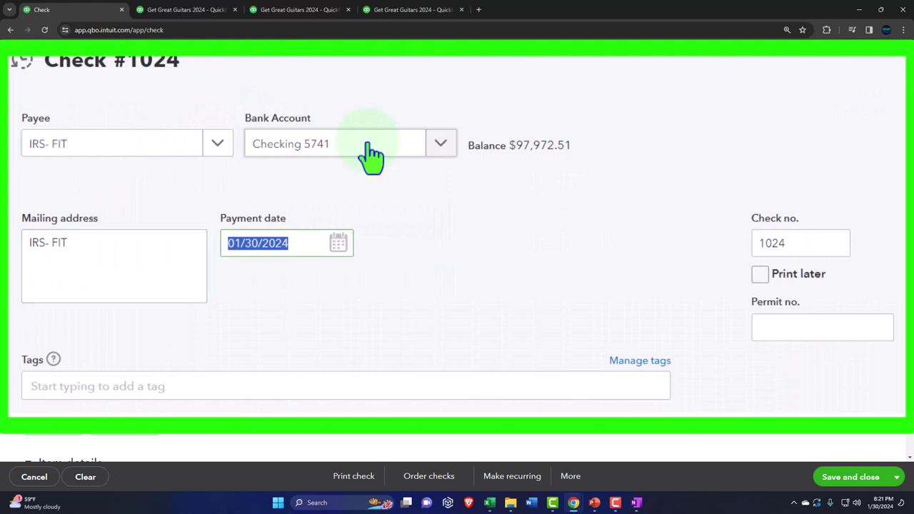
{"action": "type", "text": "02/29/"}
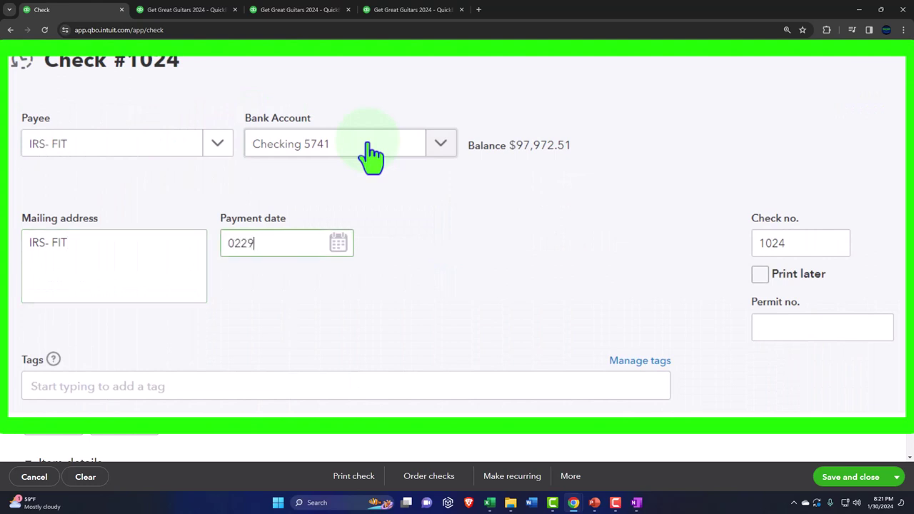
{"action": "type", "text": "2024"}
{"action": "key", "text": "Tab"}
{"action": "key", "text": "Tab"}
{"action": "key", "text": "Tab"}
{"action": "key", "text": "Tab"}
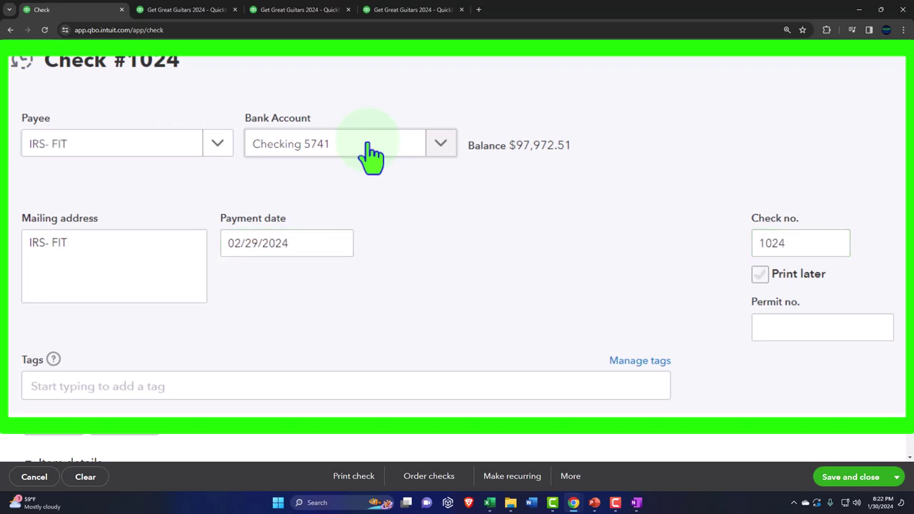
{"action": "key", "text": "Tab"}
{"action": "key", "text": "Tab"}
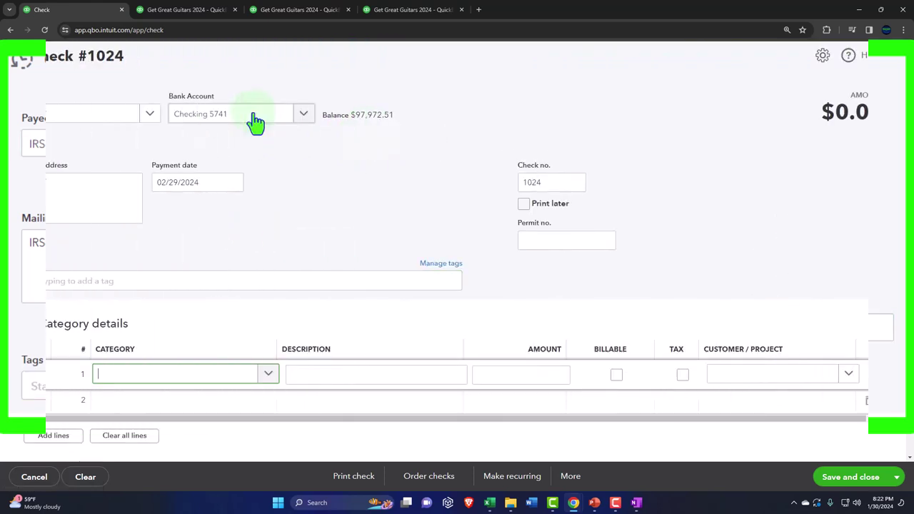
Step: Consult the Balance Sheet's payroll liabilities, and assign the check's first line to the Payroll Liability Adj category
{"action": "left_click", "coordinate": [179, 11]}
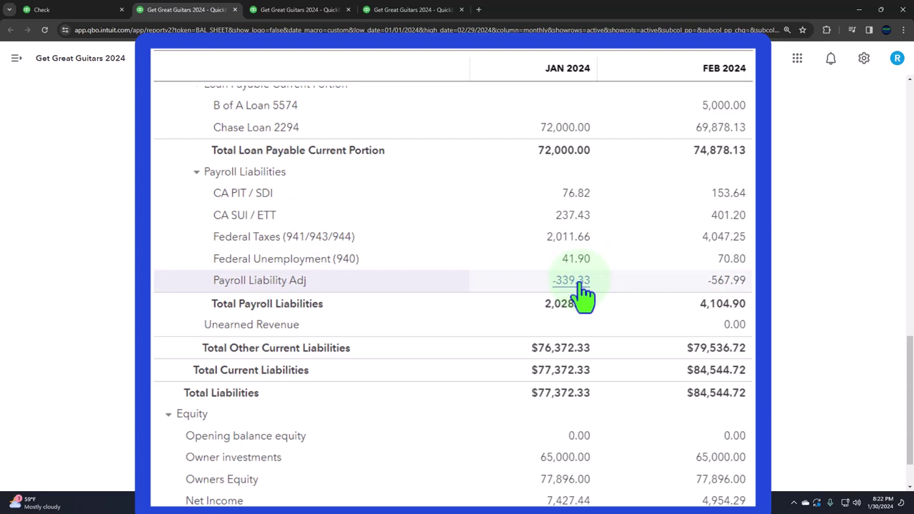
{"action": "left_click", "coordinate": [97, 14]}
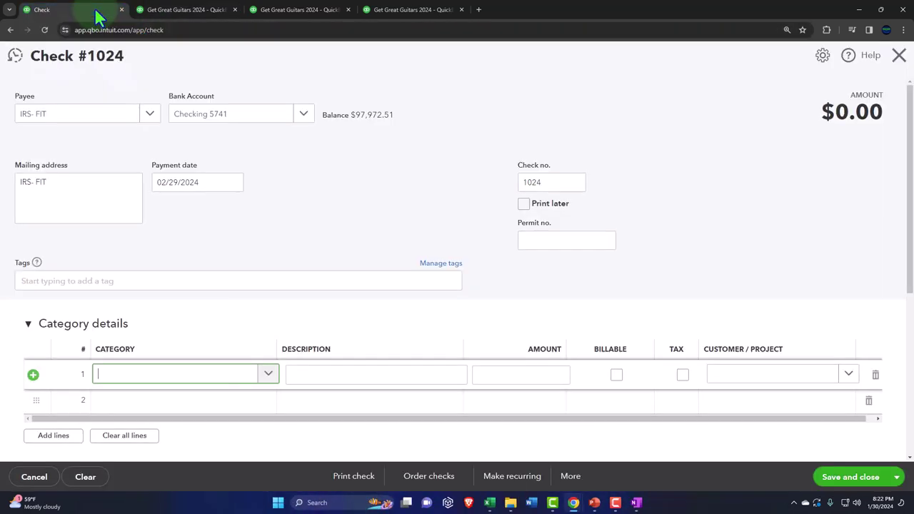
{"action": "left_click", "coordinate": [218, 378]}
{"action": "type", "text": "payroll lia"}
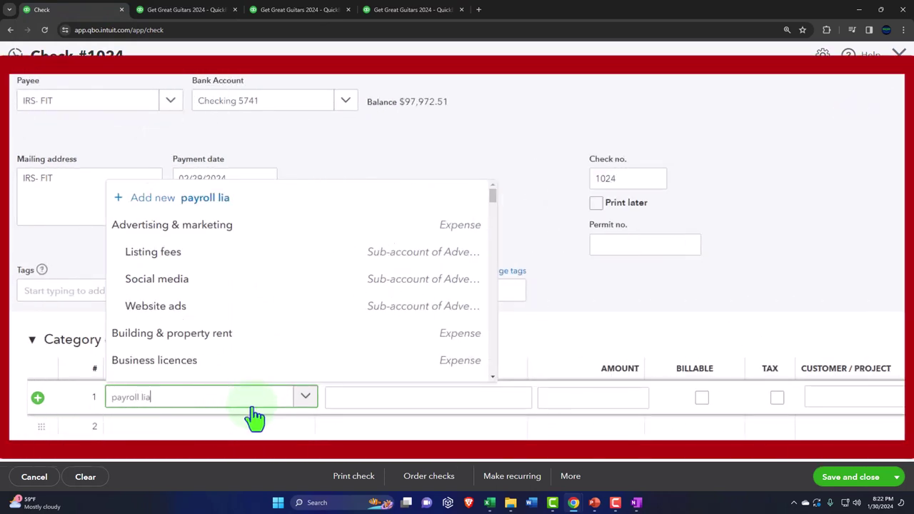
{"action": "type", "text": "b"}
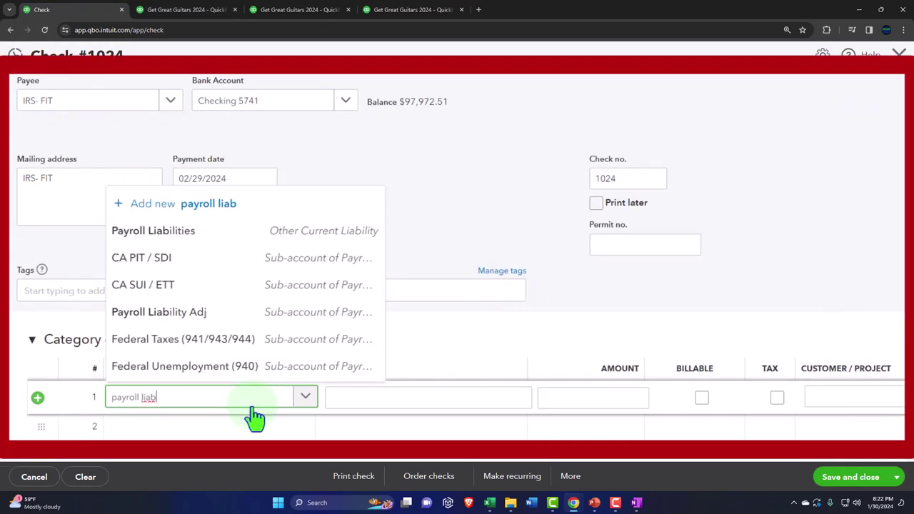
{"action": "key", "text": "Down"}
{"action": "key", "text": "Down"}
{"action": "key", "text": "Down"}
{"action": "key", "text": "Down"}
{"action": "key", "text": "Down"}
{"action": "key", "text": "Tab"}
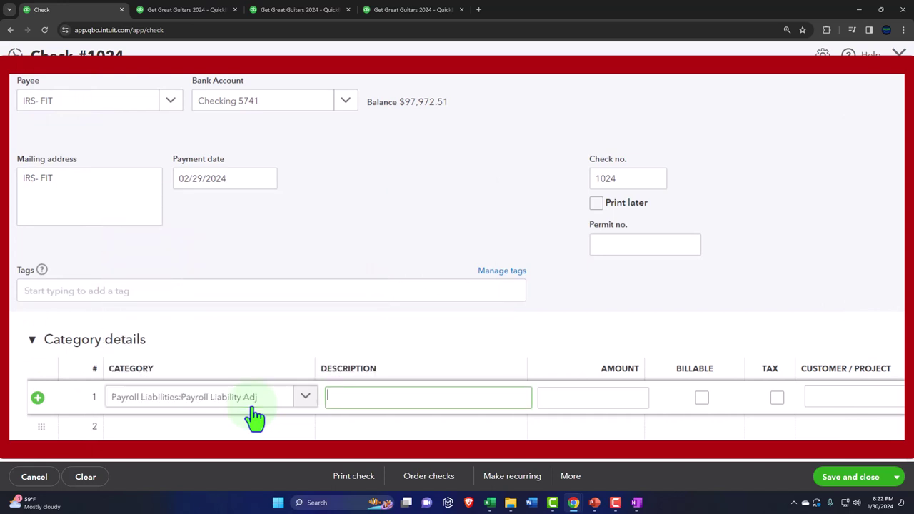
Step: Enter 1080 as the first line's amount, save the IRS- FIT check and start another one
{"action": "key", "text": "Tab"}
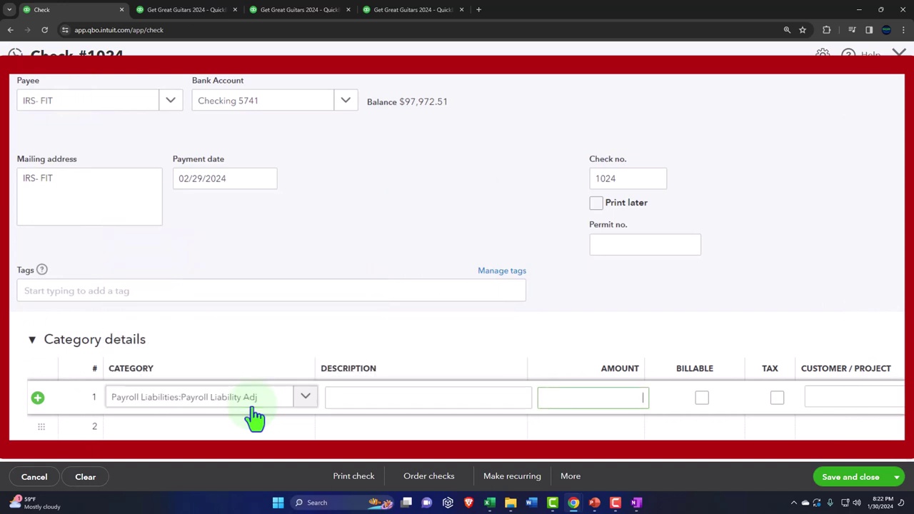
{"action": "type", "text": "1080"}
{"action": "key", "text": "Tab"}
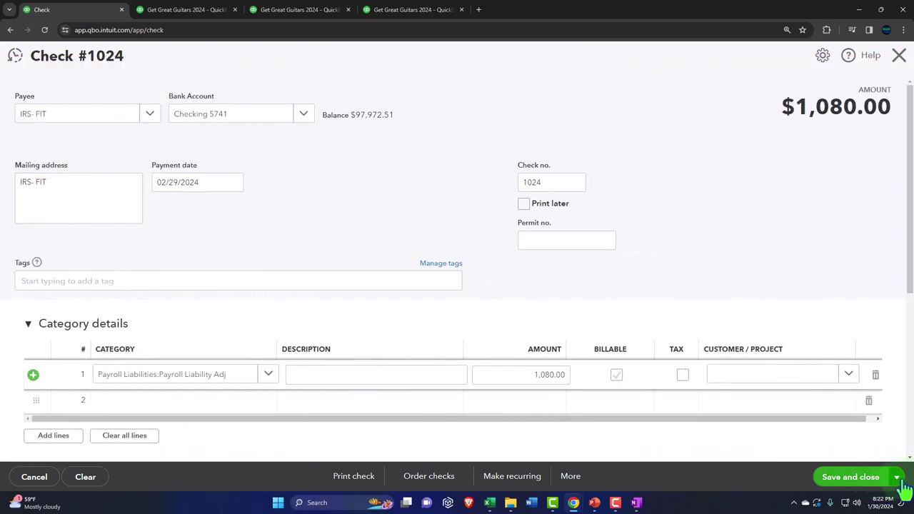
{"action": "left_click", "coordinate": [899, 479]}
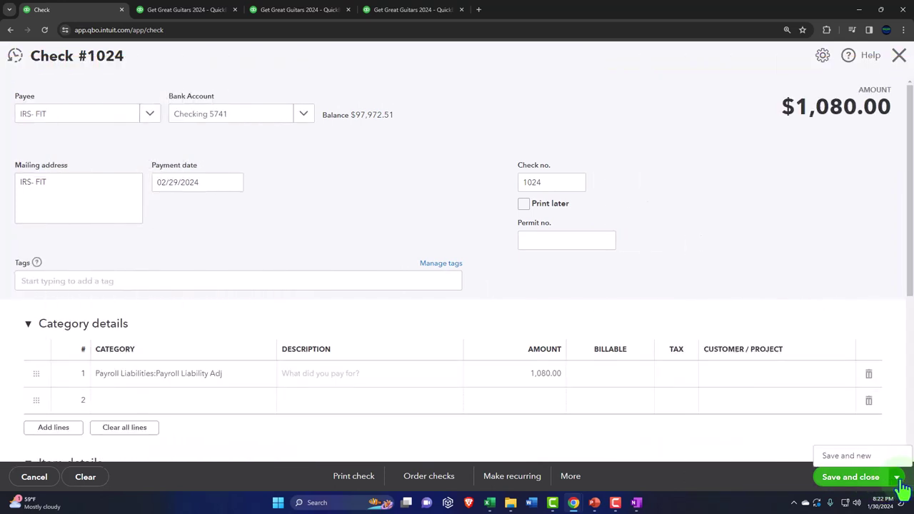
{"action": "left_click", "coordinate": [863, 461]}
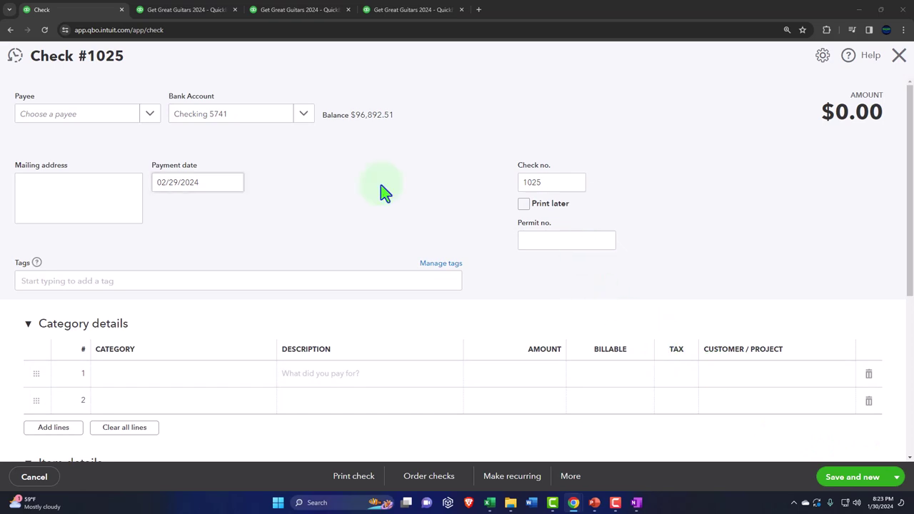
Step: Add IRS- Medicare as a new vendor for the new check's payee, correcting the spelling before saving it
{"action": "left_click", "coordinate": [75, 115]}
{"action": "type", "text": "IR"}
{"action": "type", "text": "S- Mid"}
{"action": "type", "text": "icare"}
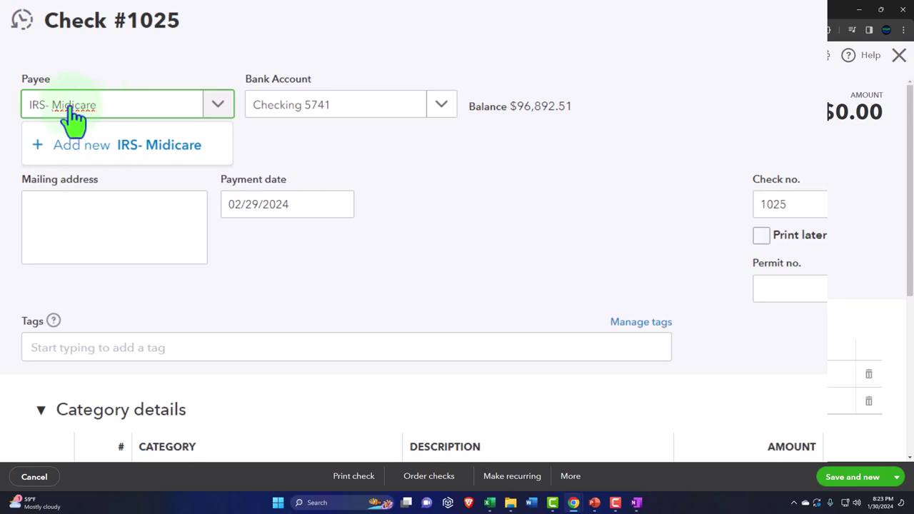
{"action": "right_click", "coordinate": [72, 107]}
{"action": "left_click", "coordinate": [95, 120]}
{"action": "left_click", "coordinate": [65, 133]}
{"action": "left_click", "coordinate": [872, 473]}
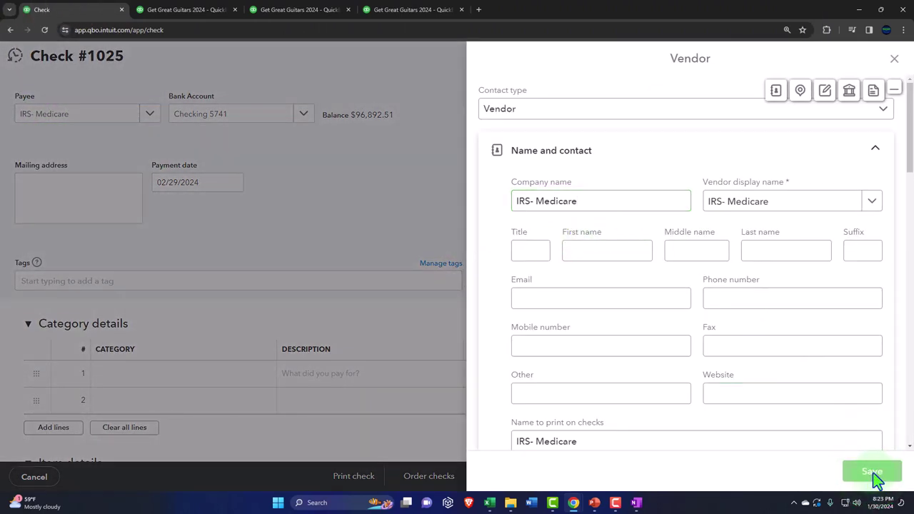
Step: Assign the first category line of the IRS- Medicare check to Payroll Liability Adj under Payroll Liabilities
{"action": "key", "text": "Tab"}
{"action": "key", "text": "Tab"}
{"action": "key", "text": "Tab"}
{"action": "key", "text": "Tab"}
{"action": "key", "text": "Tab"}
{"action": "key", "text": "Tab"}
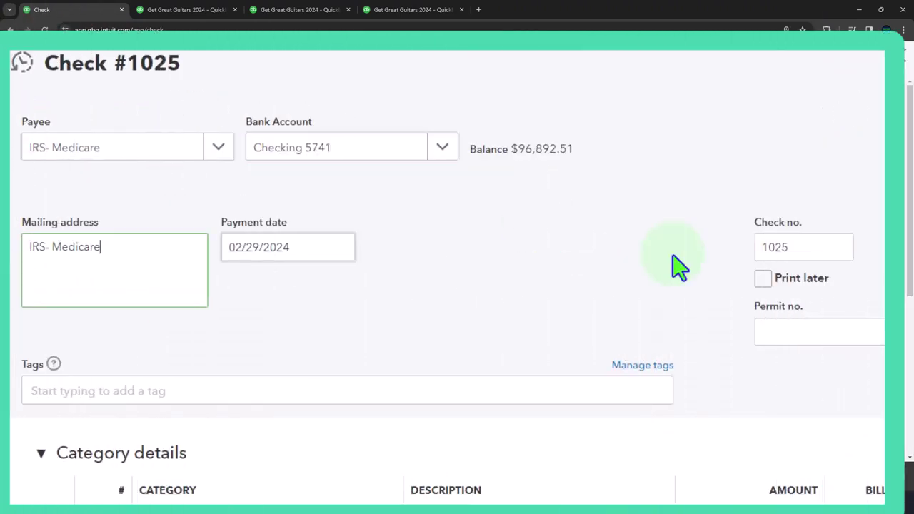
{"action": "key", "text": "Tab"}
{"action": "key", "text": "Tab"}
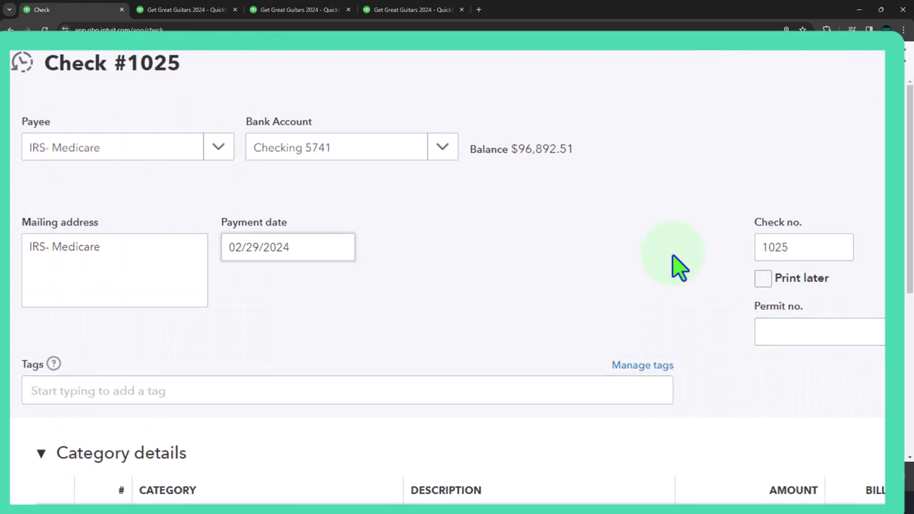
{"action": "type", "text": "Pr"}
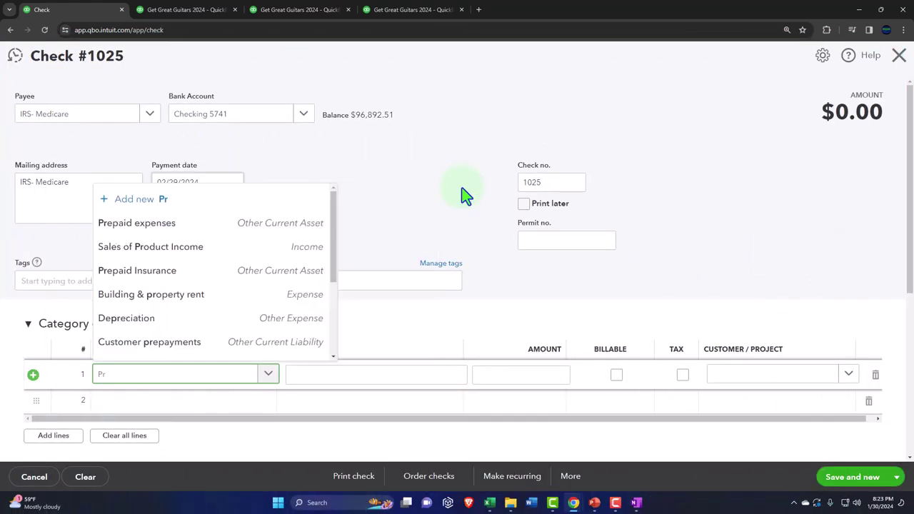
{"action": "key", "text": "BackSpace"}
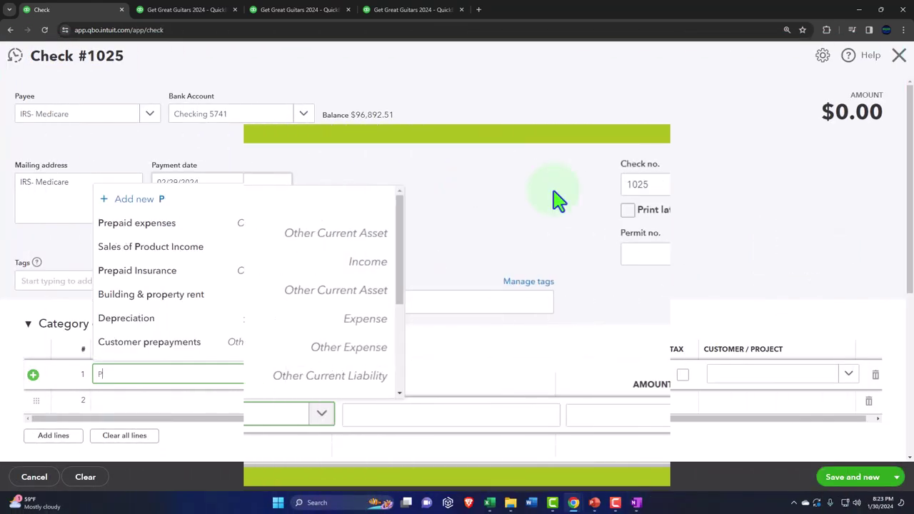
{"action": "type", "text": "ya"}
{"action": "key", "text": "BackSpace"}
{"action": "key", "text": "BackSpace"}
{"action": "type", "text": "ayro"}
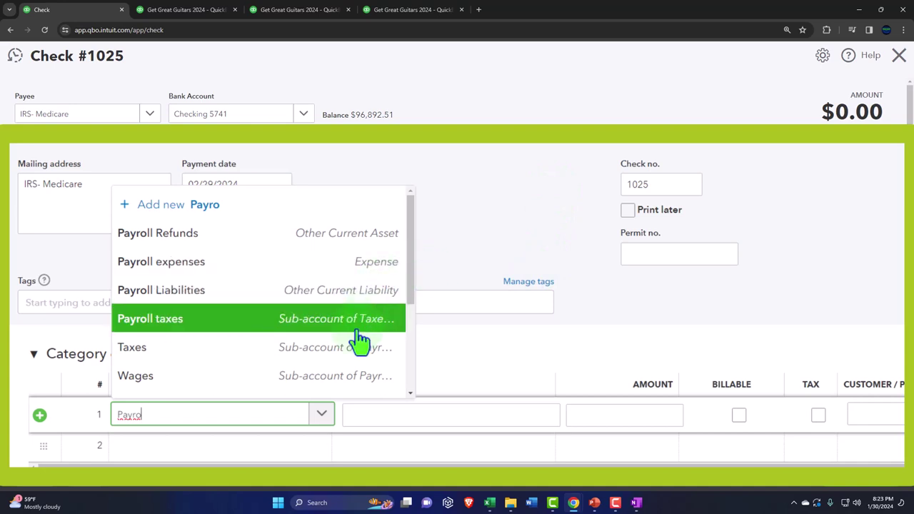
{"action": "type", "text": "roll liabi"}
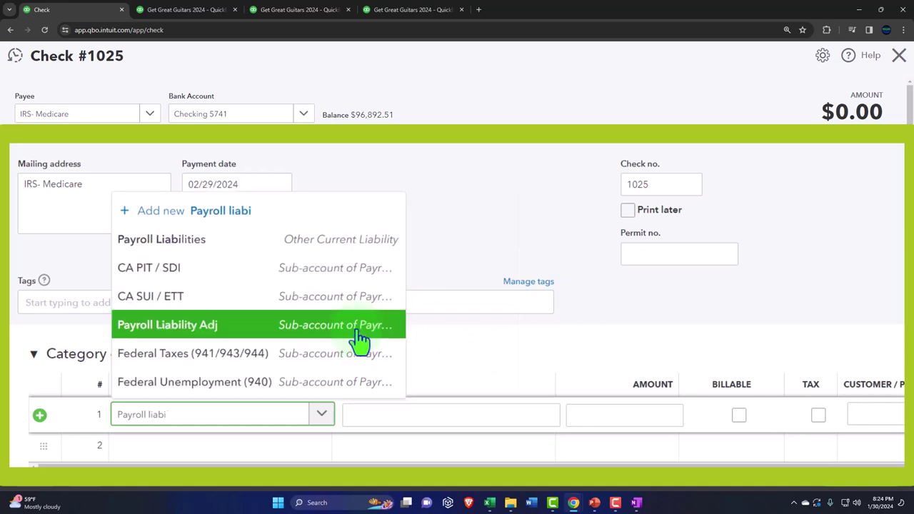
{"action": "left_click", "coordinate": [236, 330]}
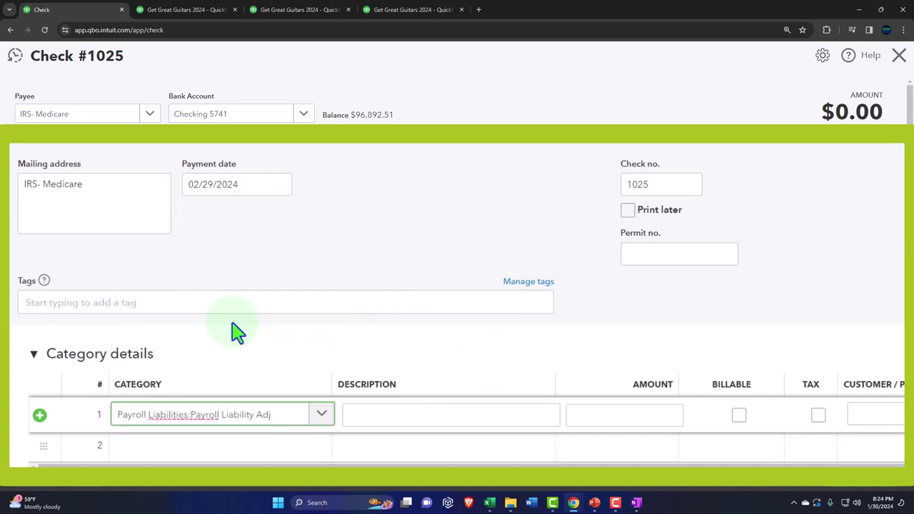
Step: Set the amount of the IRS- Medicare check's first line to 82.52
{"action": "key", "text": "Tab"}
{"action": "key", "text": "Tab"}
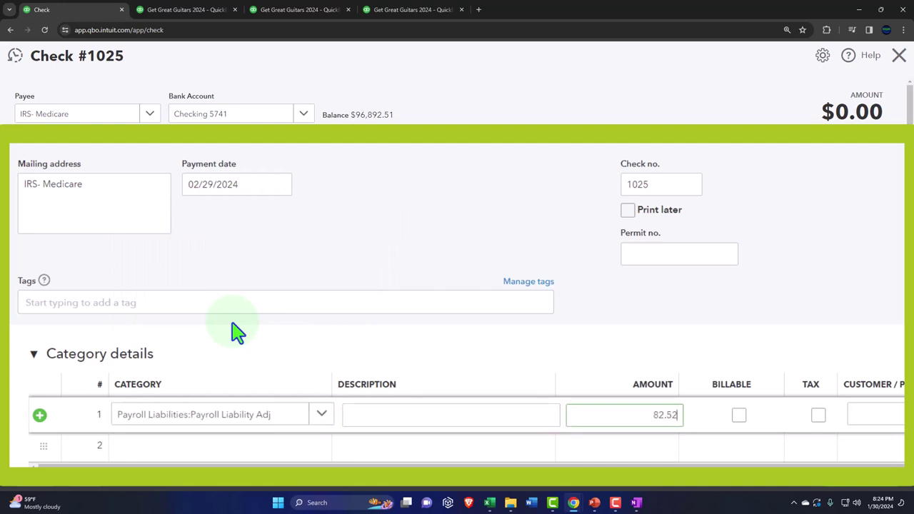
{"action": "type", "text": "82.52"}
{"action": "key", "text": "Tab"}
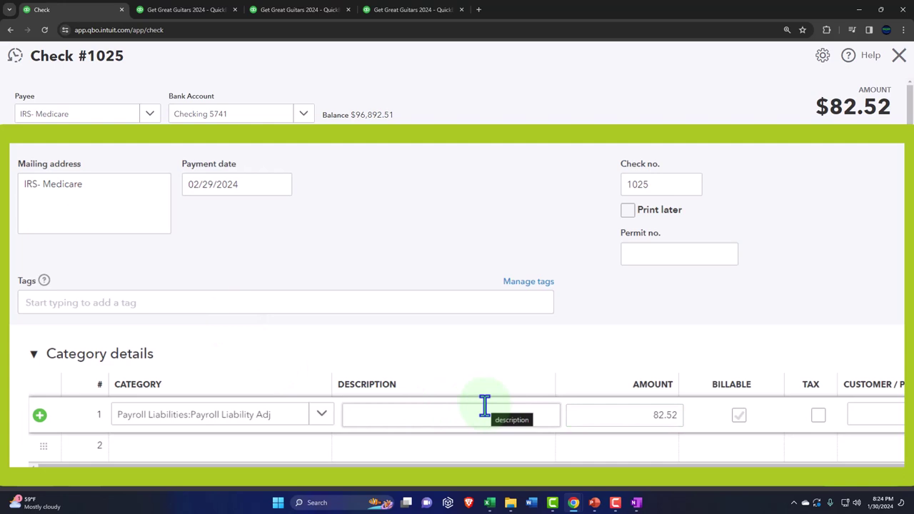
Step: Save the IRS- Medicare check and add IRS Social Security as a new vendor for the payee of another check
{"action": "scroll", "coordinate": [485, 406], "scroll_direction": "down", "scroll_amount": 1}
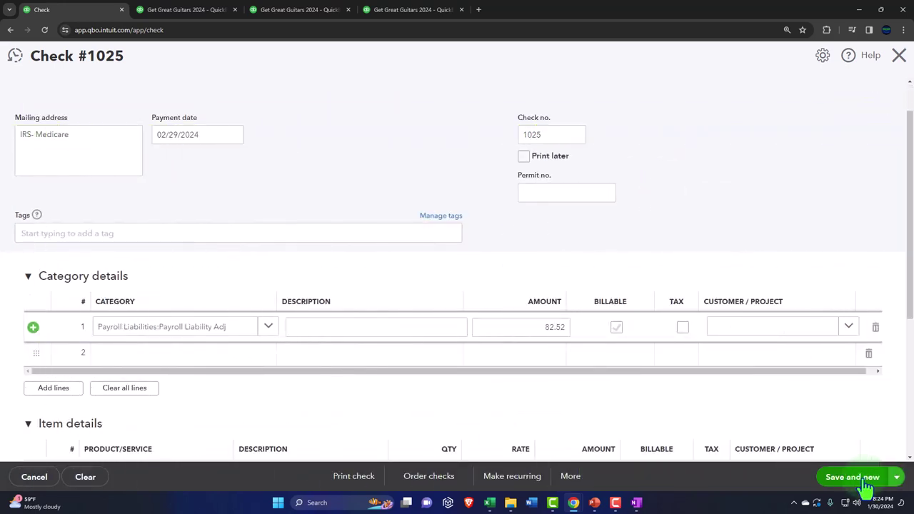
{"action": "left_click", "coordinate": [867, 485]}
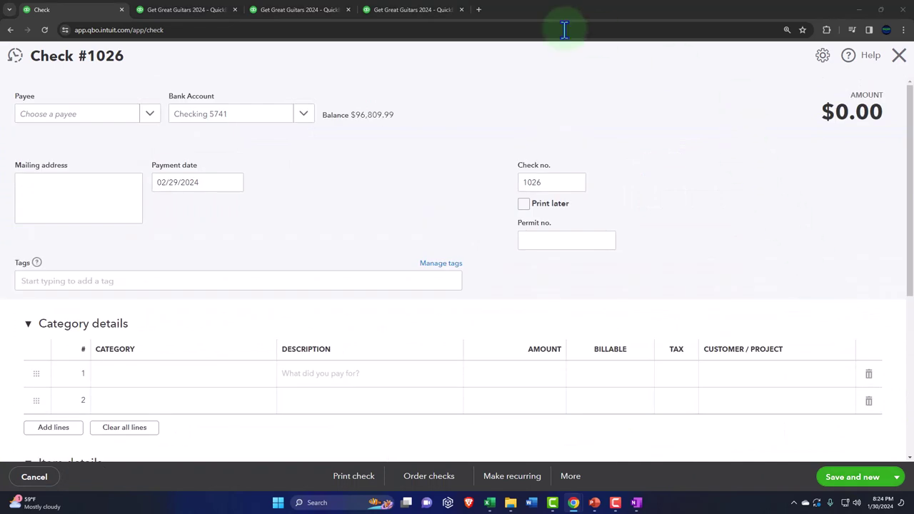
{"action": "left_click", "coordinate": [66, 116]}
{"action": "type", "text": "IRS Social"}
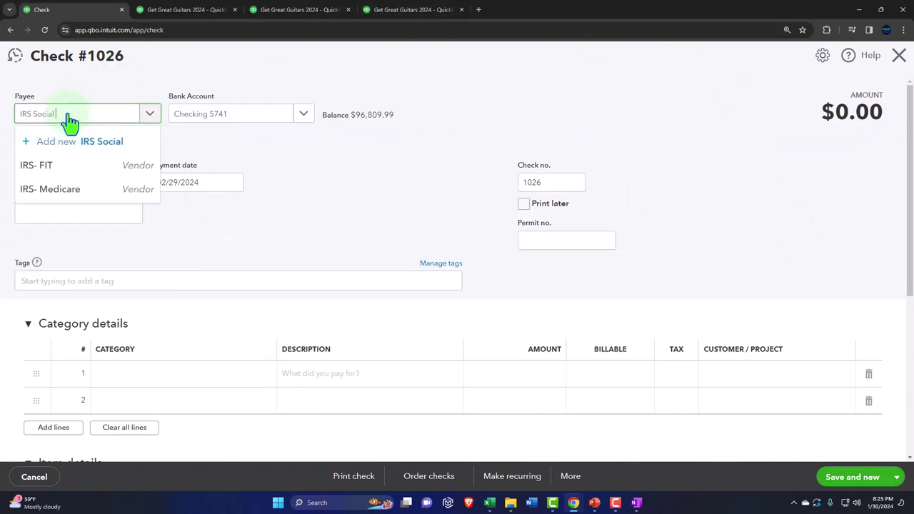
{"action": "type", "text": " Security"}
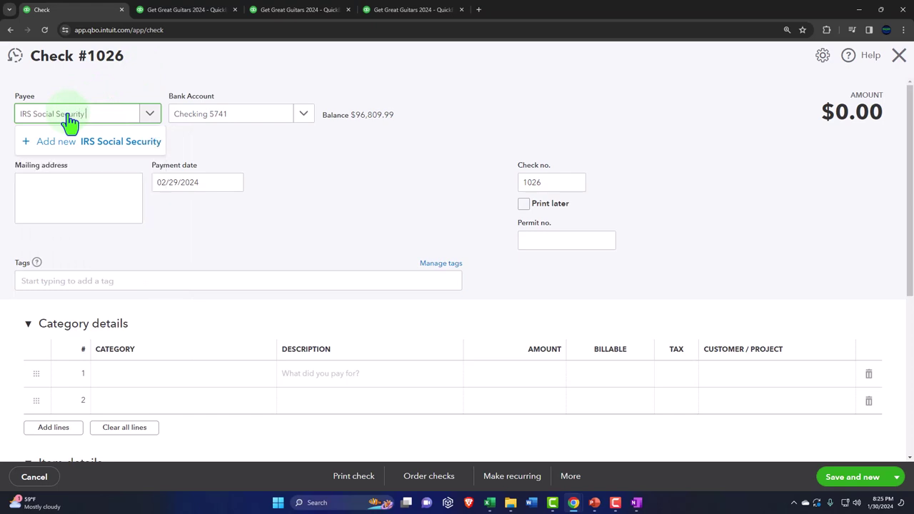
{"action": "key", "text": "Return"}
{"action": "left_click", "coordinate": [872, 472]}
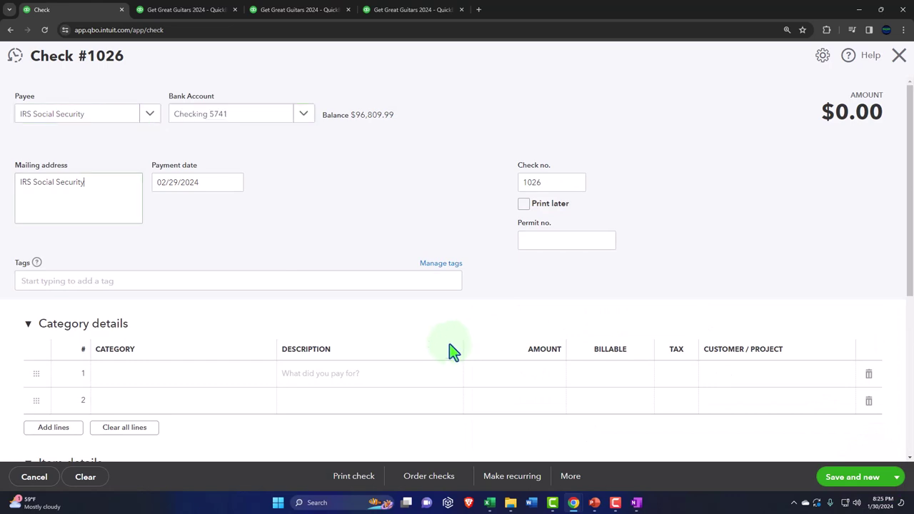
Step: Assign the first category line of the IRS Social Security check to Payroll Tax Adj under Taxes
{"action": "left_click", "coordinate": [132, 385]}
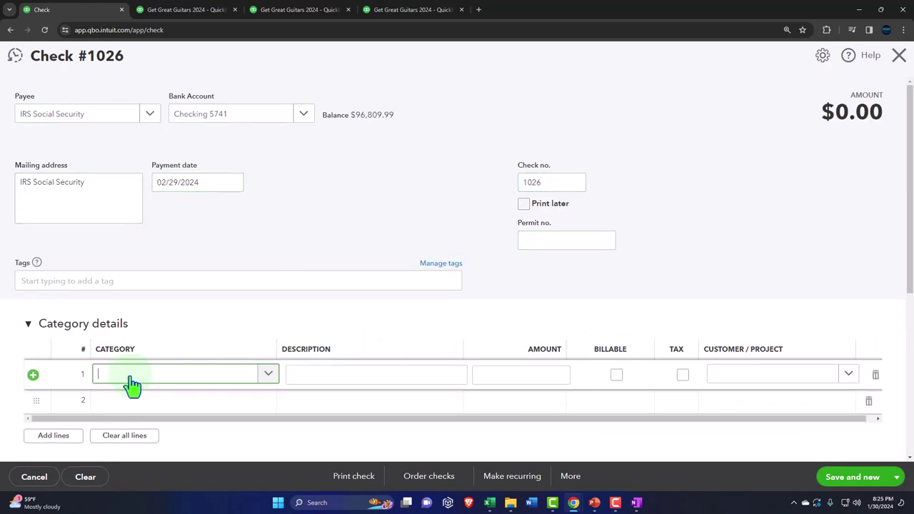
{"action": "type", "text": "Payroll tax"}
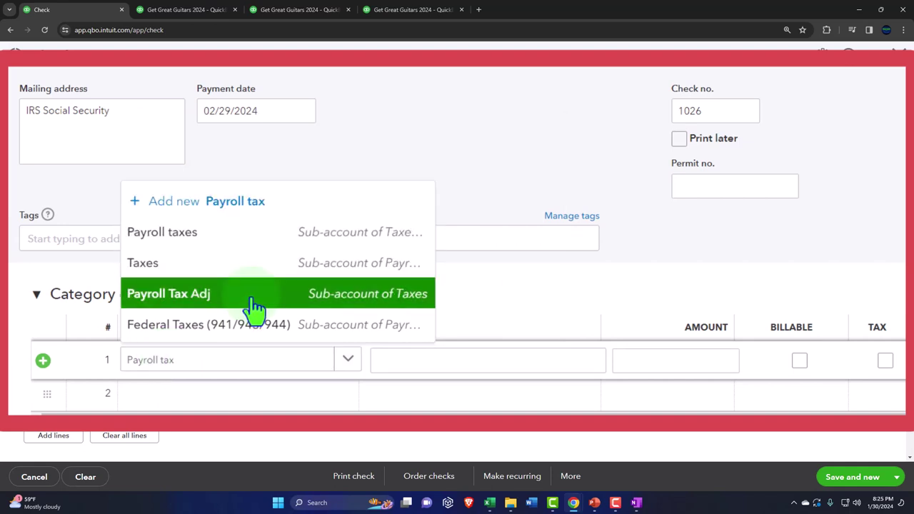
{"action": "left_click", "coordinate": [255, 308]}
Step: Set the first line's amount to 865.94, then save and close the IRS Social Security check
{"action": "left_click", "coordinate": [698, 361]}
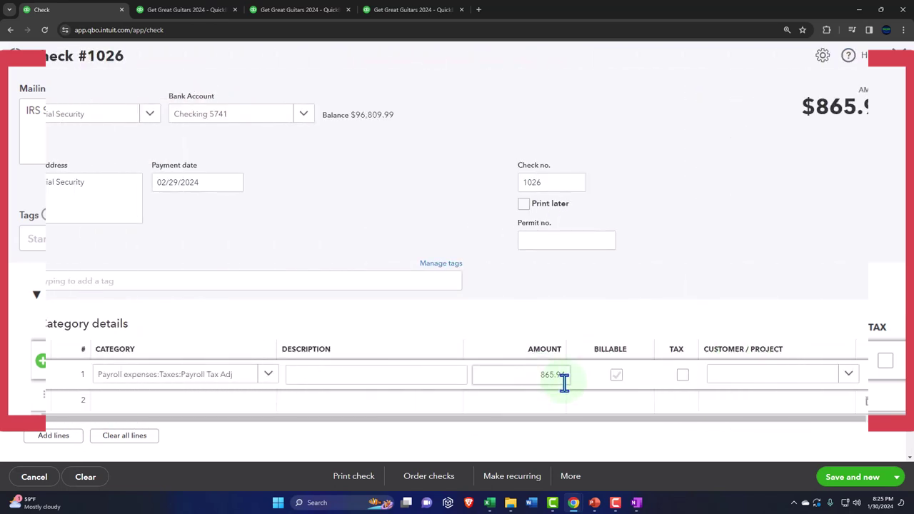
{"action": "left_click", "coordinate": [897, 493]}
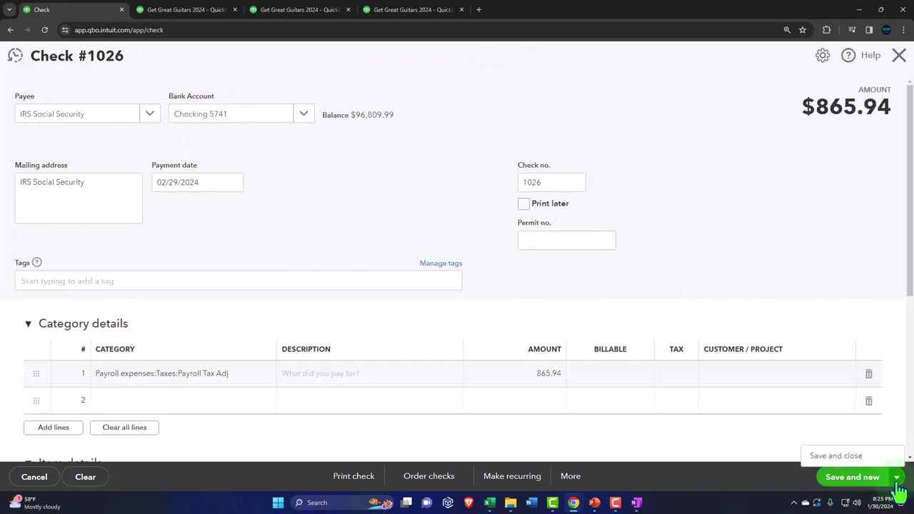
{"action": "left_click", "coordinate": [850, 458]}
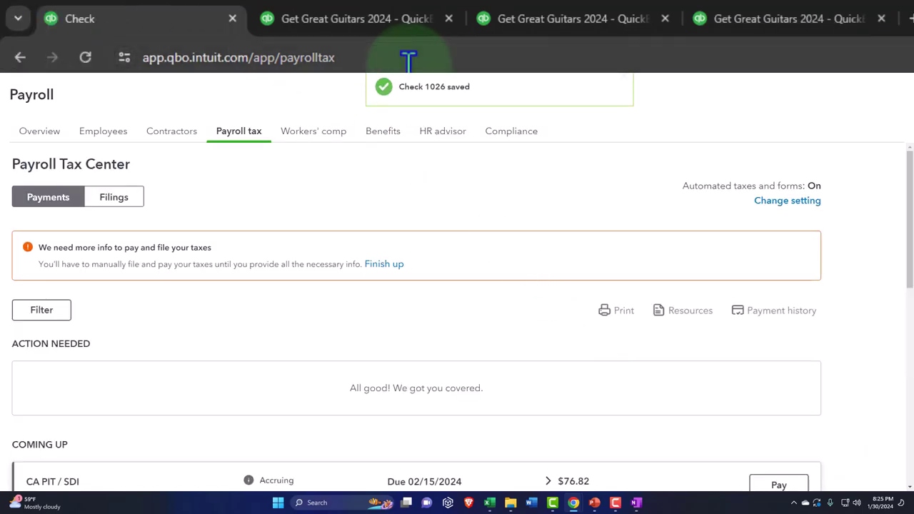
Step: Rerun the Balance Sheet report for 01/01/2024 to 02/29/2024 and examine its Payroll Liabilities section
{"action": "left_click", "coordinate": [325, 21]}
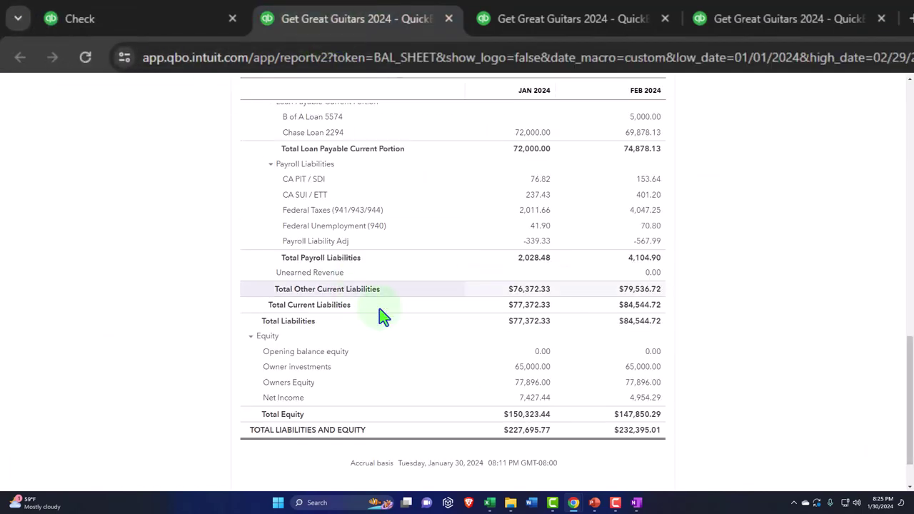
{"action": "scroll", "coordinate": [403, 316], "scroll_direction": "up", "scroll_amount": 11}
{"action": "scroll", "coordinate": [452, 309], "scroll_direction": "up", "scroll_amount": 2}
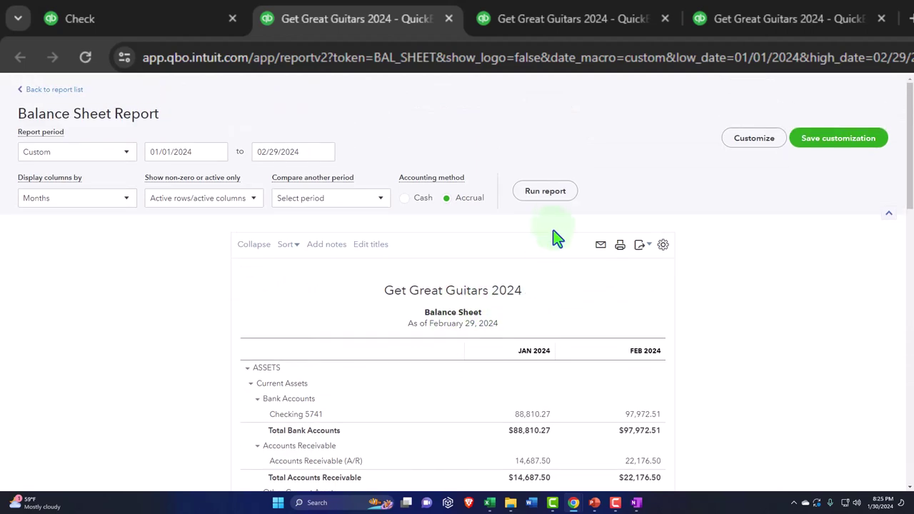
{"action": "left_click", "coordinate": [547, 194]}
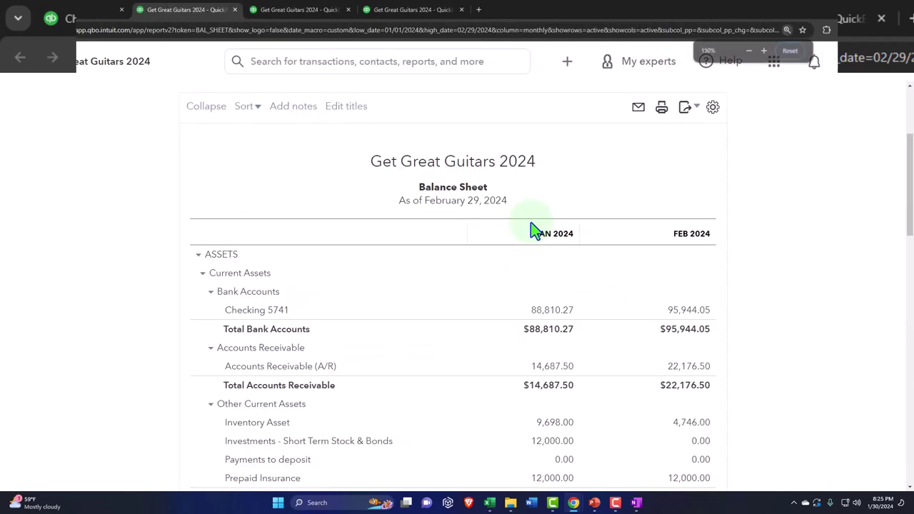
{"action": "scroll", "coordinate": [528, 235], "scroll_direction": "down", "scroll_amount": 3}
{"action": "scroll", "coordinate": [528, 236], "scroll_direction": "down", "scroll_amount": 5}
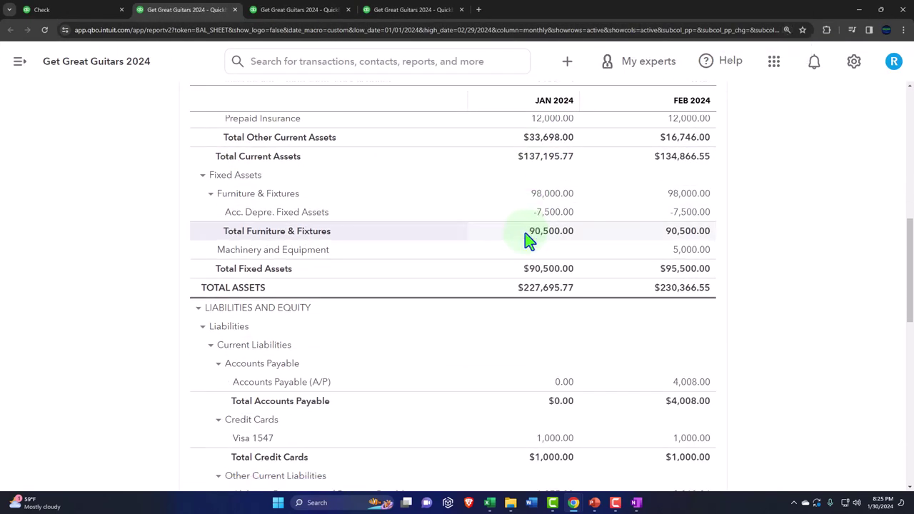
{"action": "scroll", "coordinate": [543, 230], "scroll_direction": "down", "scroll_amount": 3}
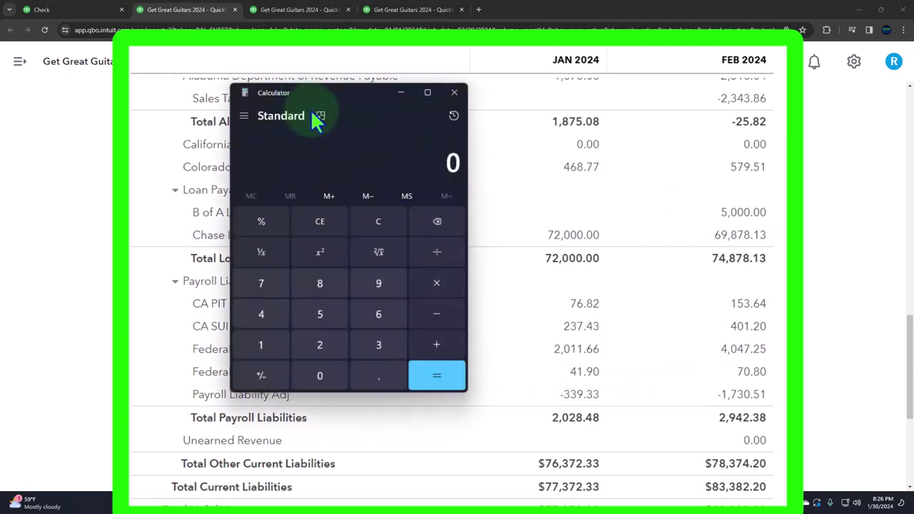
Step: Keep the calculator on top and open the transactions behind February's Payroll Liability Adj balance on the Balance Sheet
{"action": "left_click", "coordinate": [321, 116]}
{"action": "left_click_drag", "start_coordinate": [764, 179], "coordinate": [71, 201]}
{"action": "left_click", "coordinate": [683, 378]}
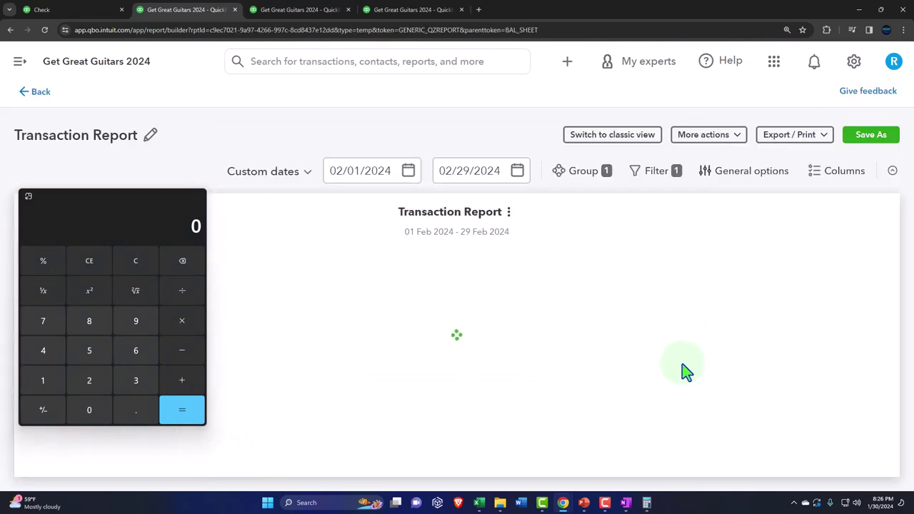
{"action": "key", "text": "ctrl+minus"}
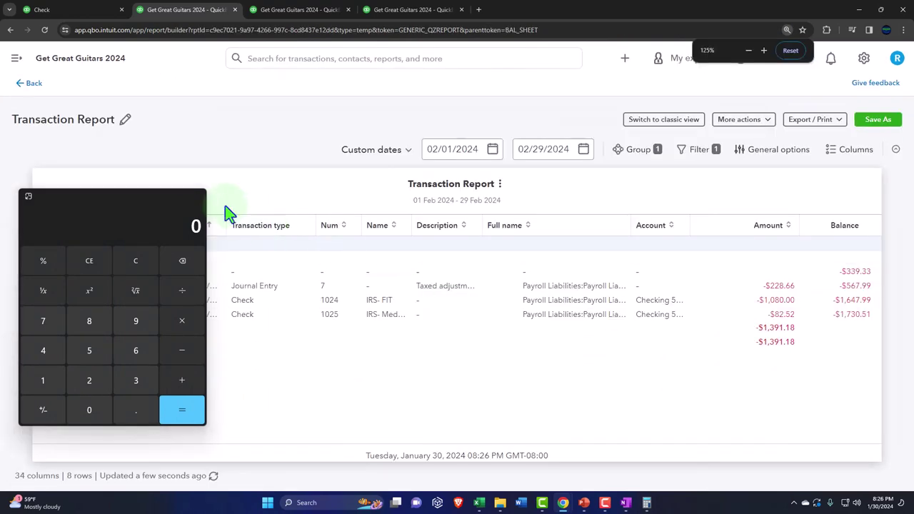
Step: Start adding the IRS- Medicare and IRS- FIT check amounts in the calculator, then return to the Balance Sheet
{"action": "left_click_drag", "start_coordinate": [138, 210], "coordinate": [512, 349]}
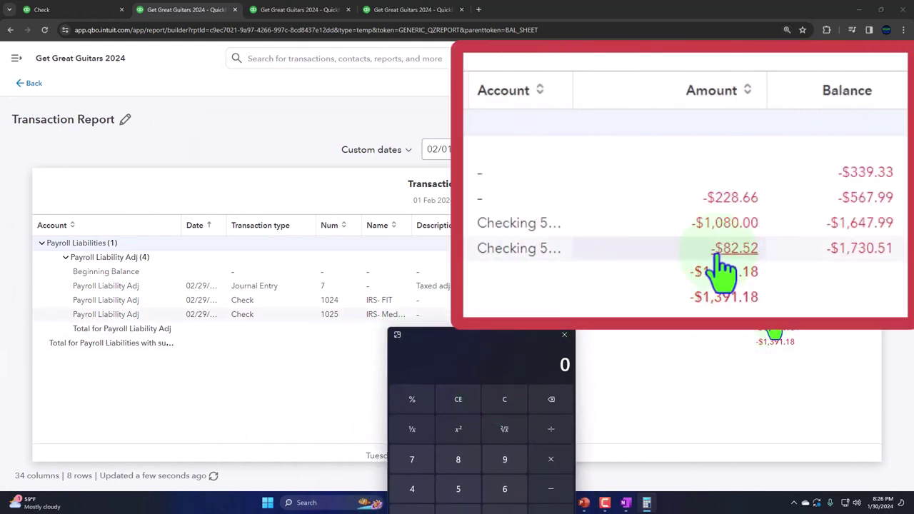
{"action": "type", "text": "2.5"}
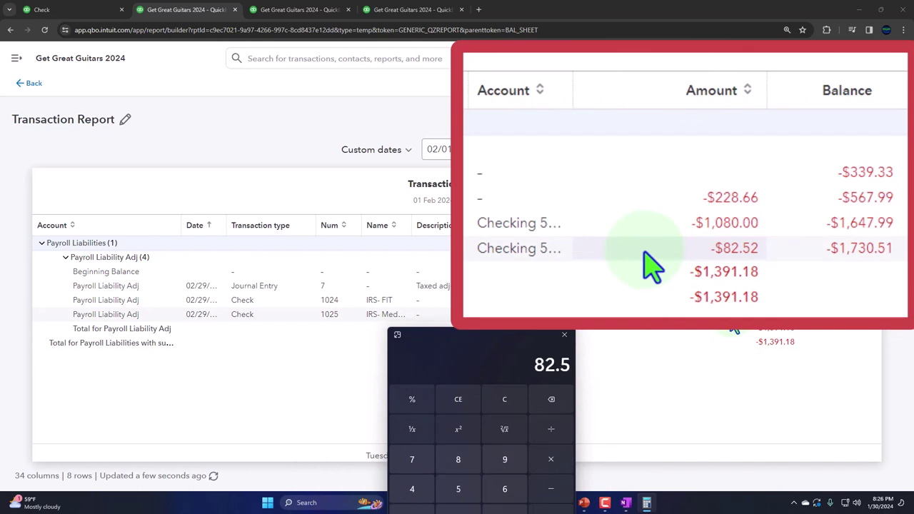
{"action": "type", "text": "+10"}
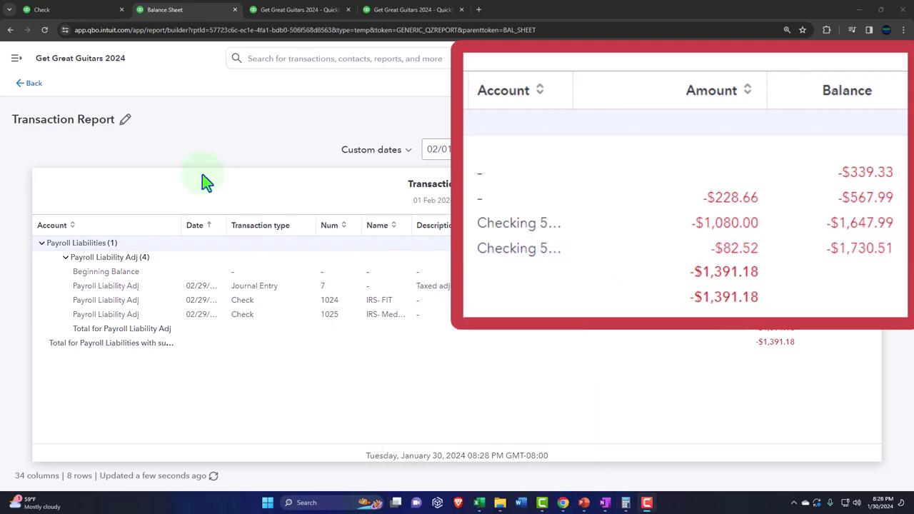
{"action": "left_click", "coordinate": [32, 85]}
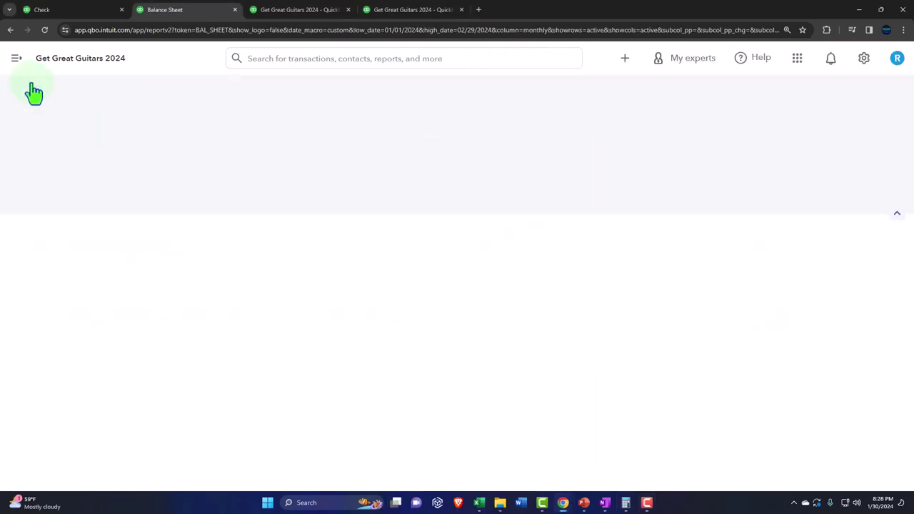
Step: Open February's Payroll Tax Adj transactions from the Profit and Loss report and bring up the IRS Social Security check
{"action": "left_click", "coordinate": [283, 13]}
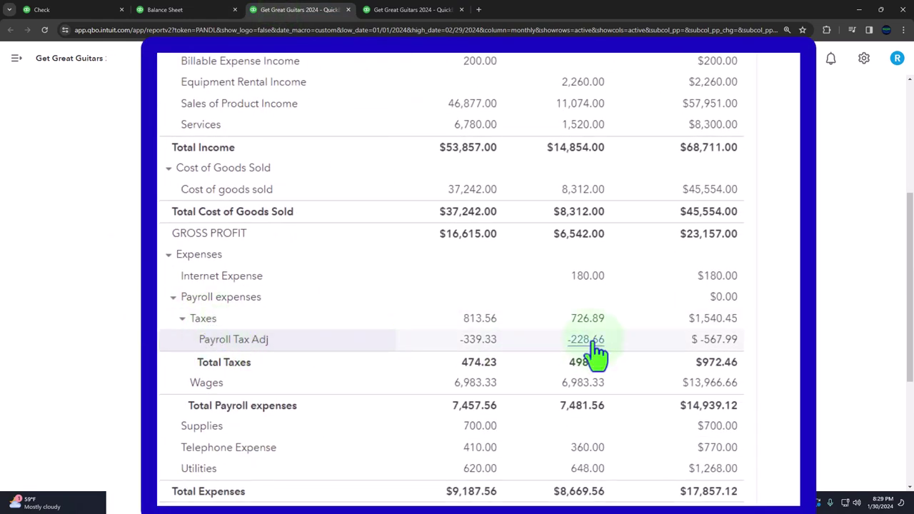
{"action": "left_click", "coordinate": [558, 350]}
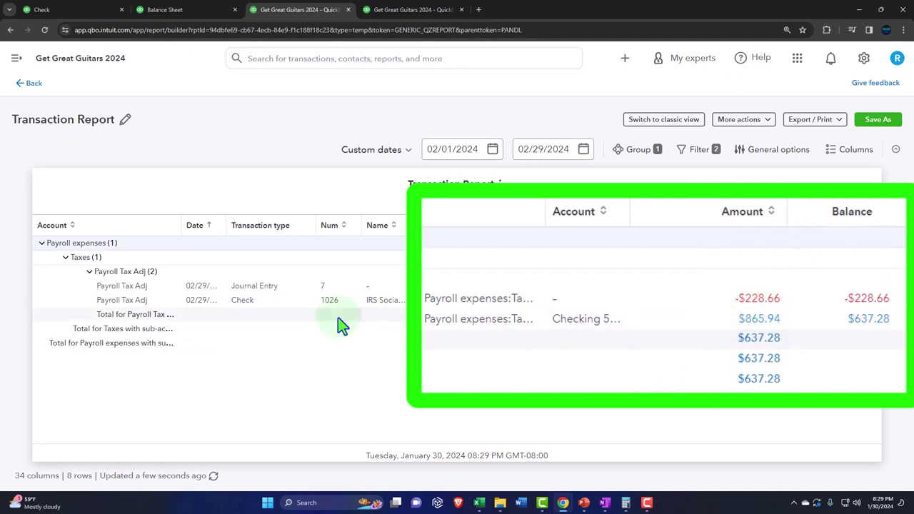
{"action": "left_click", "coordinate": [748, 327]}
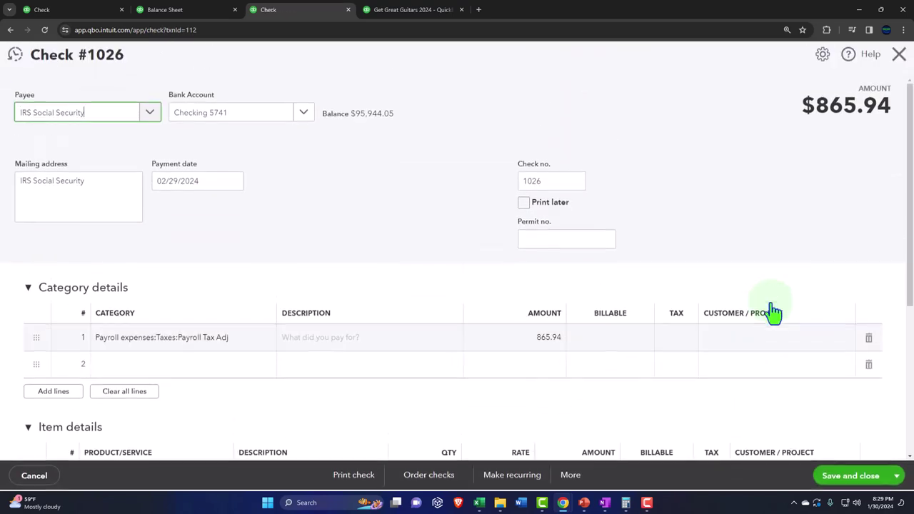
Step: Reassign the IRS Social Security check's first line to Payroll Liability Adj, save and close it, and return to the Profit and Loss report
{"action": "left_click", "coordinate": [242, 384]}
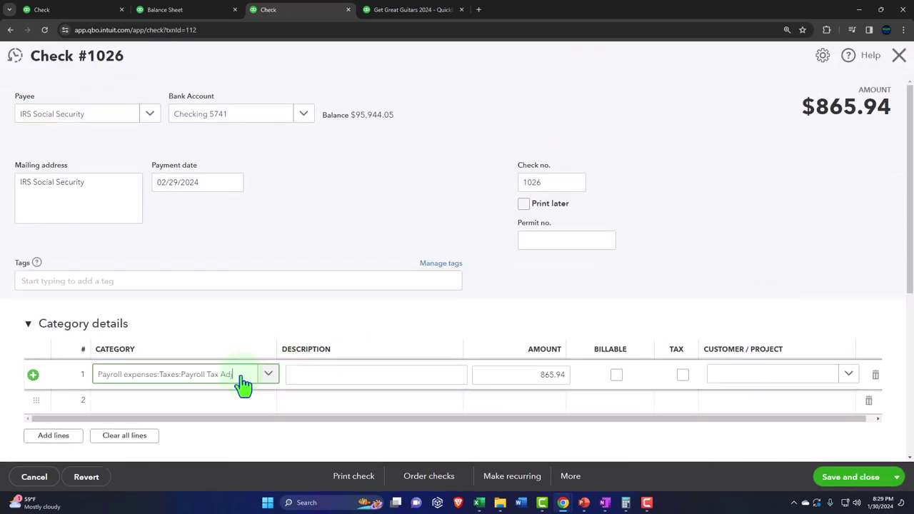
{"action": "left_click_drag", "start_coordinate": [214, 377], "coordinate": [61, 368]}
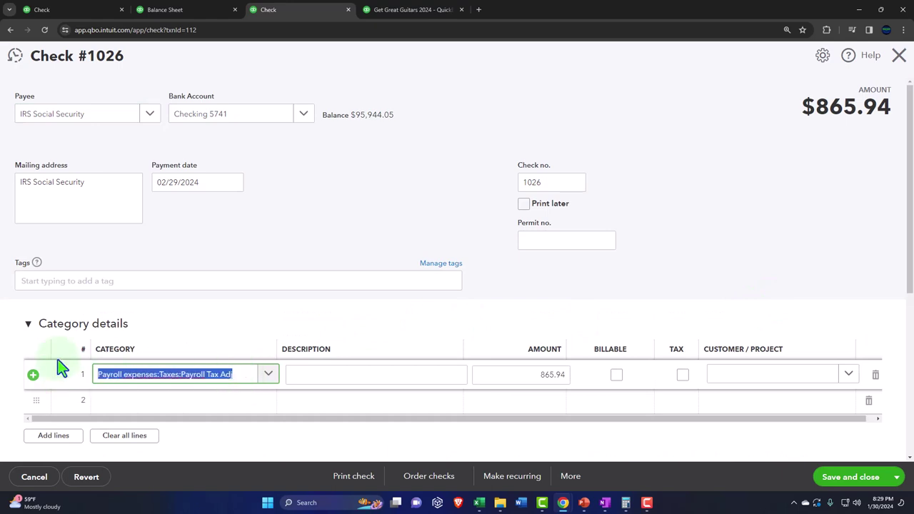
{"action": "type", "text": "payroll l"}
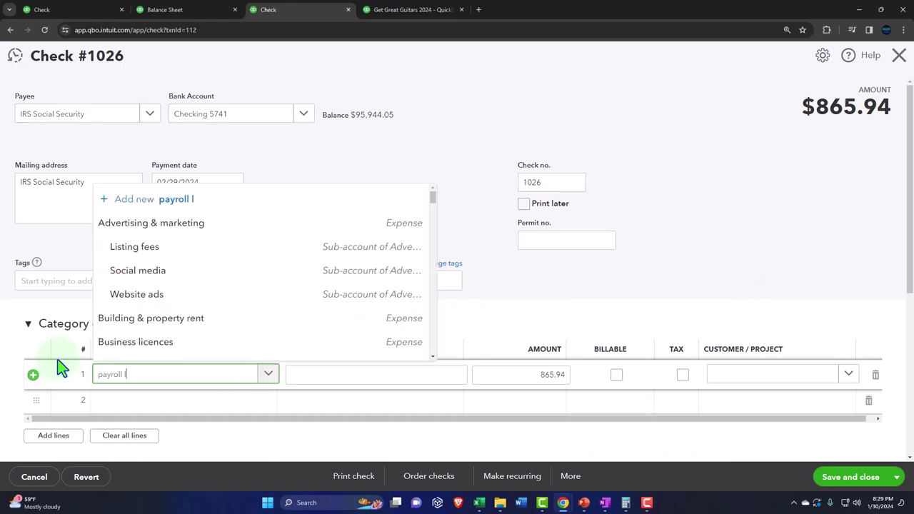
{"action": "type", "text": "iabili"}
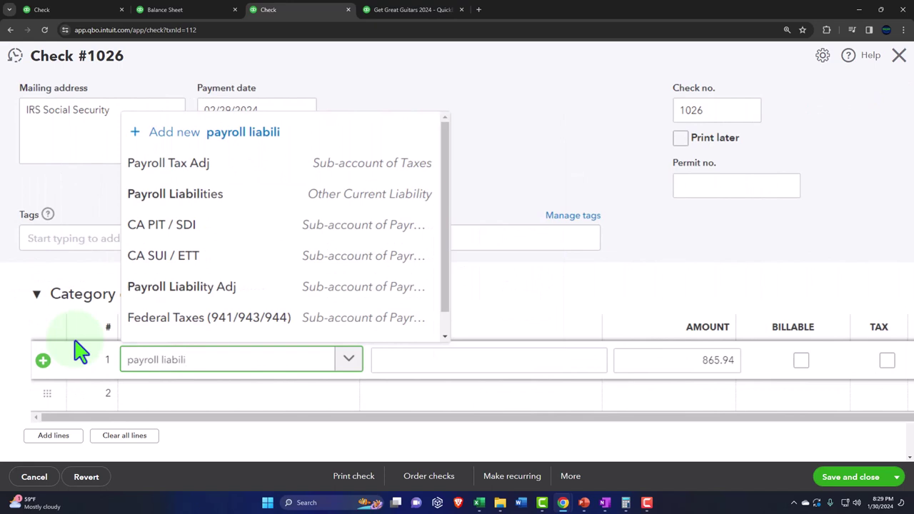
{"action": "left_click", "coordinate": [173, 289]}
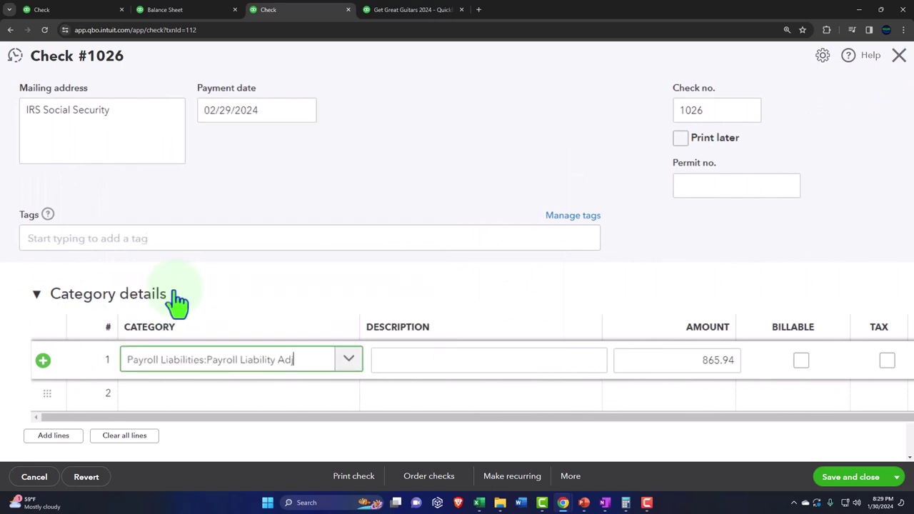
{"action": "left_click", "coordinate": [838, 480]}
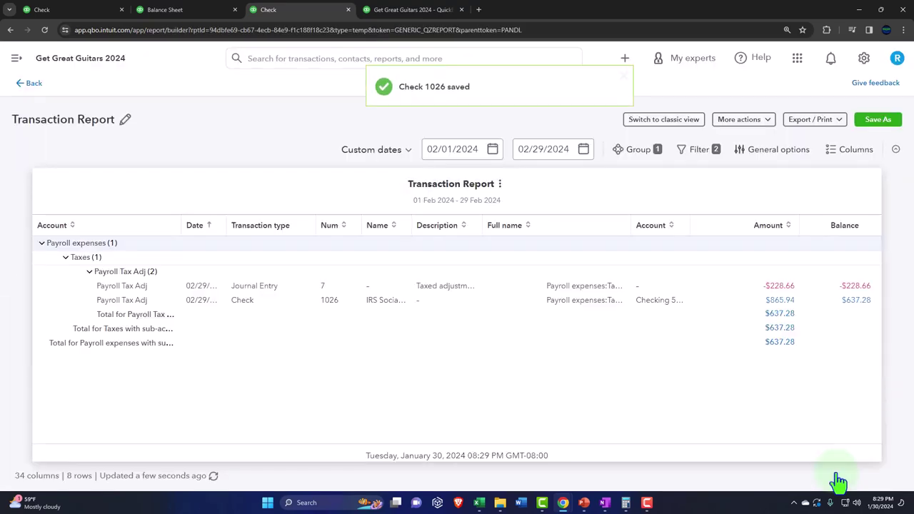
{"action": "left_click", "coordinate": [31, 86]}
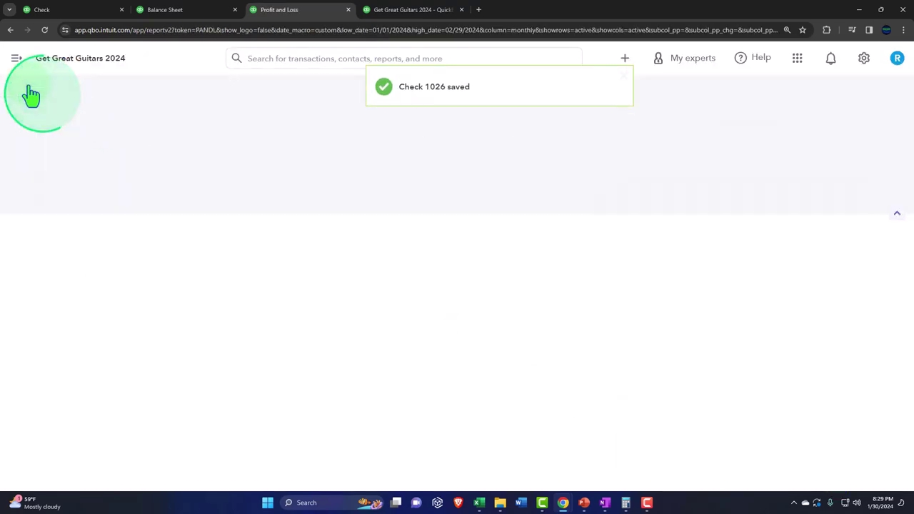
Step: Rerun the Balance Sheet and open the transactions behind February's corrected Payroll Liability Adj balance
{"action": "left_click", "coordinate": [178, 12]}
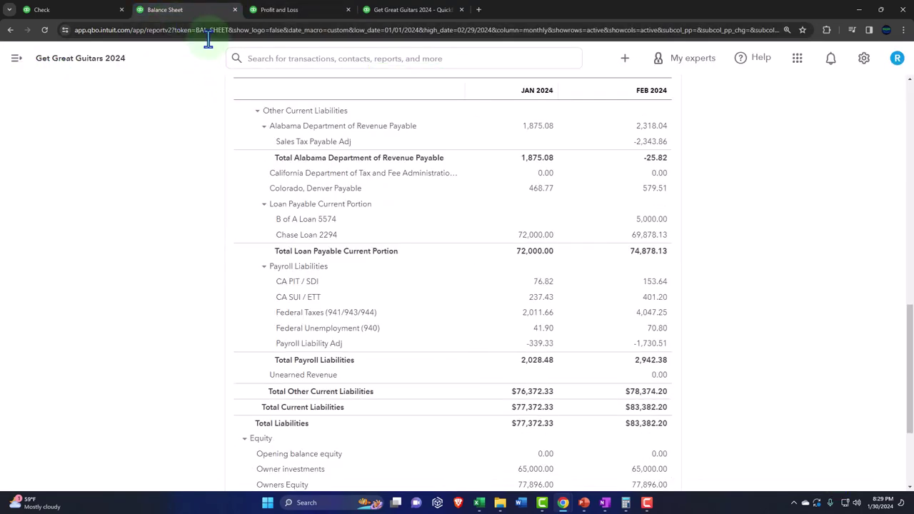
{"action": "scroll", "coordinate": [428, 279], "scroll_direction": "up", "scroll_amount": 10}
{"action": "left_click", "coordinate": [545, 193]}
{"action": "scroll", "coordinate": [508, 300], "scroll_direction": "down", "scroll_amount": 10}
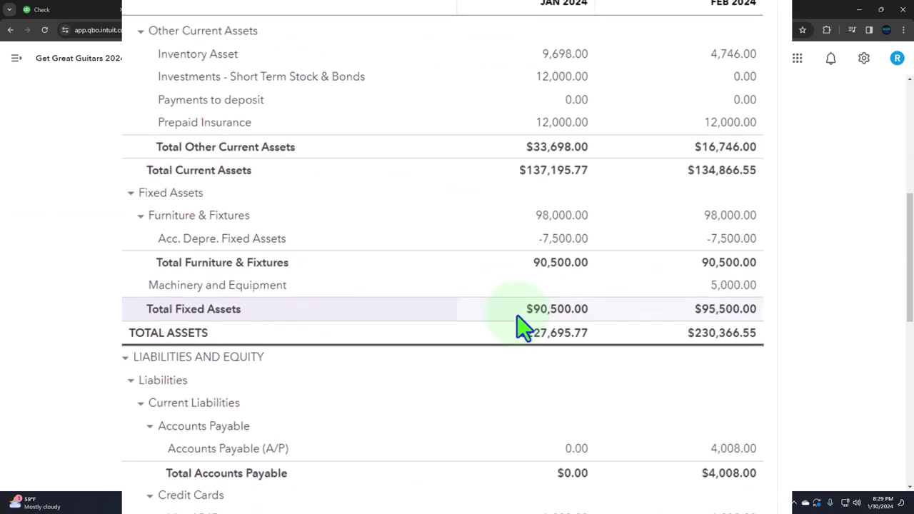
{"action": "scroll", "coordinate": [524, 328], "scroll_direction": "down", "scroll_amount": 2}
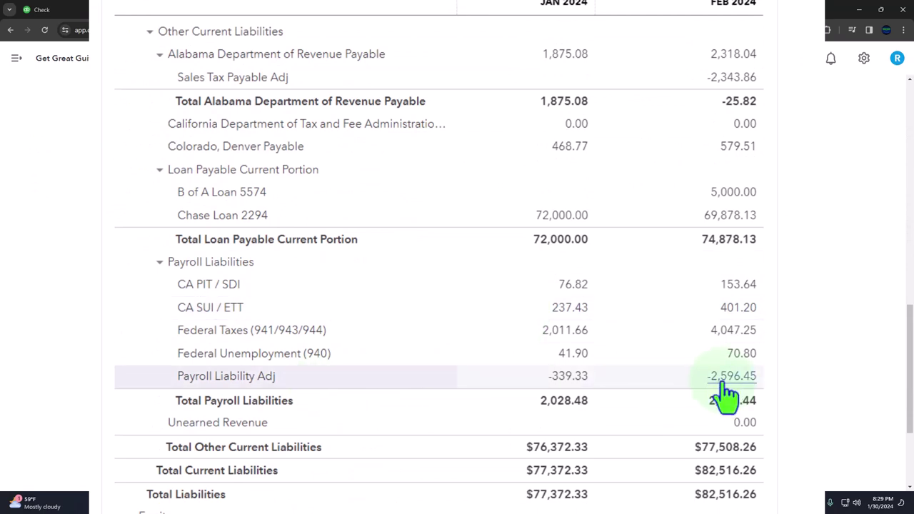
{"action": "left_click", "coordinate": [728, 379]}
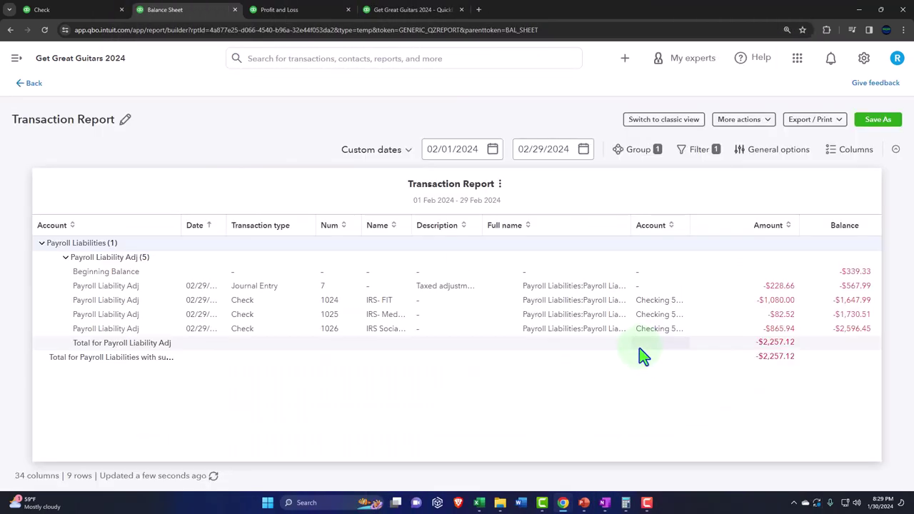
Step: Clear the calculator and add the three IRS check amounts: 1080, 82.52 and 865.94
{"action": "left_click", "coordinate": [625, 503]}
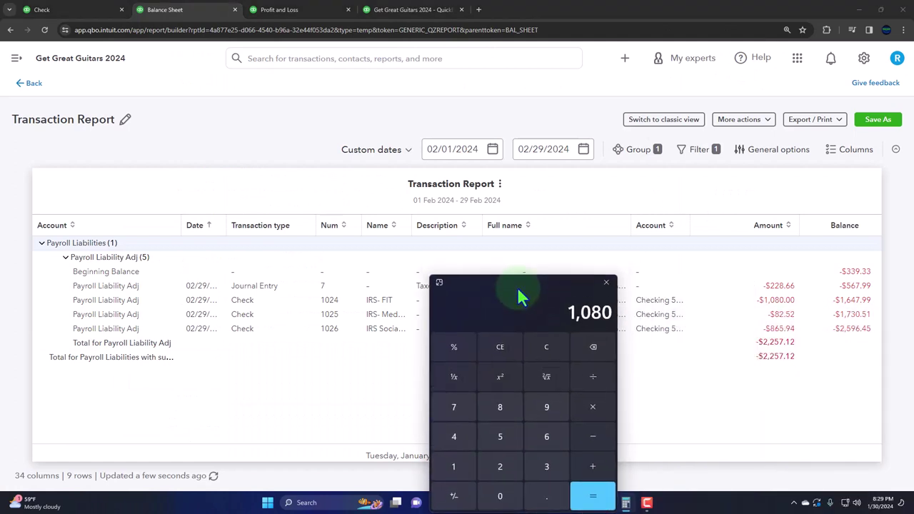
{"action": "left_click", "coordinate": [546, 334]}
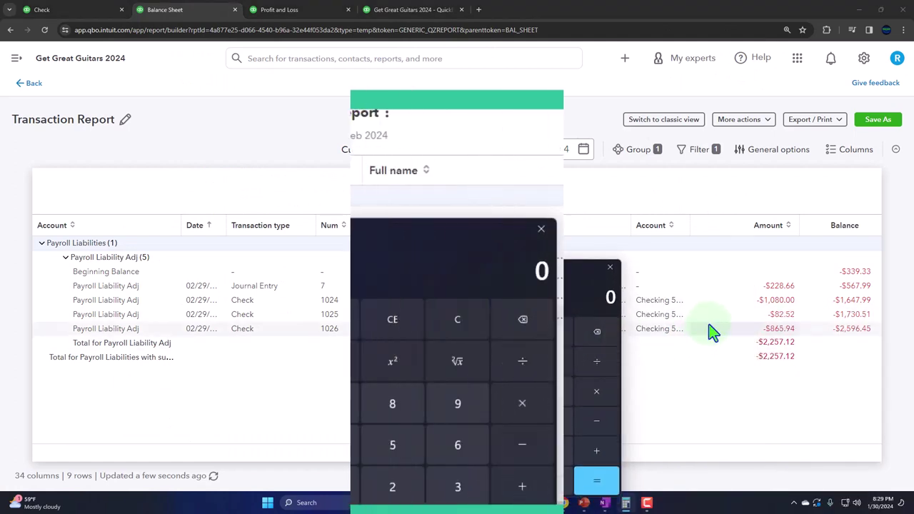
{"action": "type", "text": "1080"}
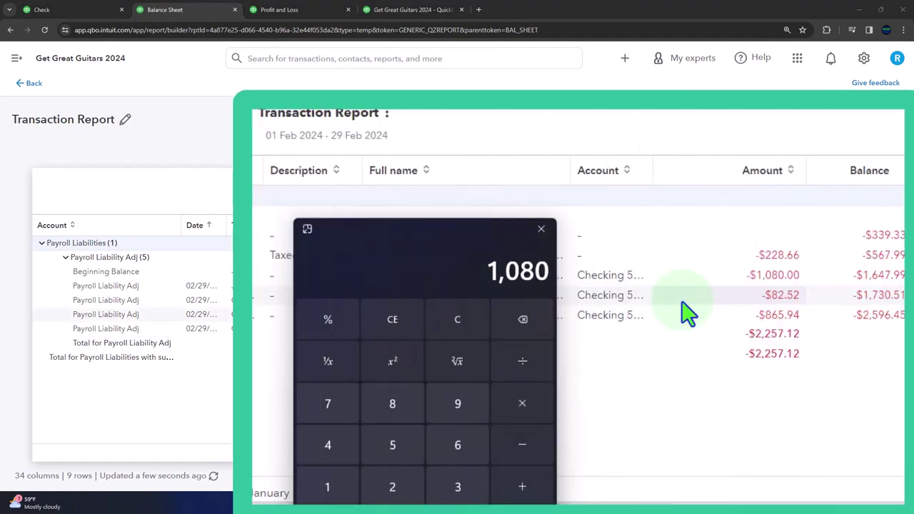
{"action": "type", "text": "82"}
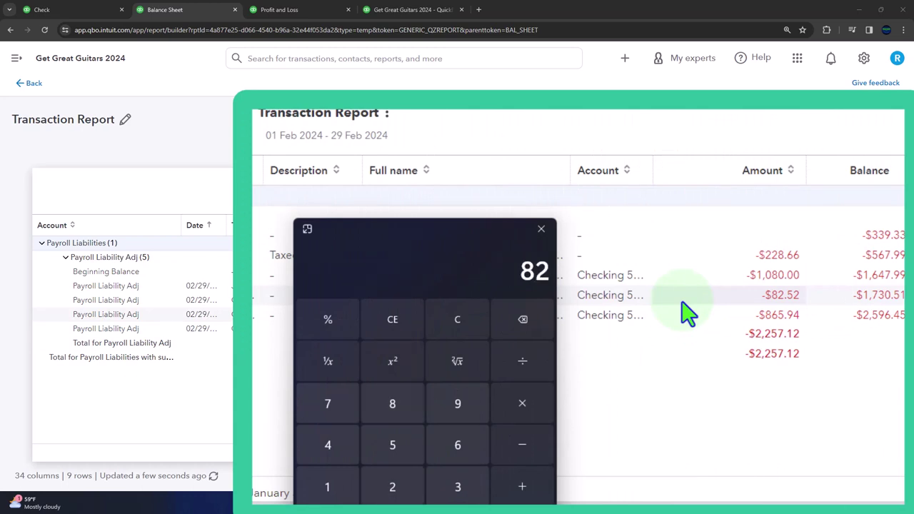
{"action": "type", "text": ".52"}
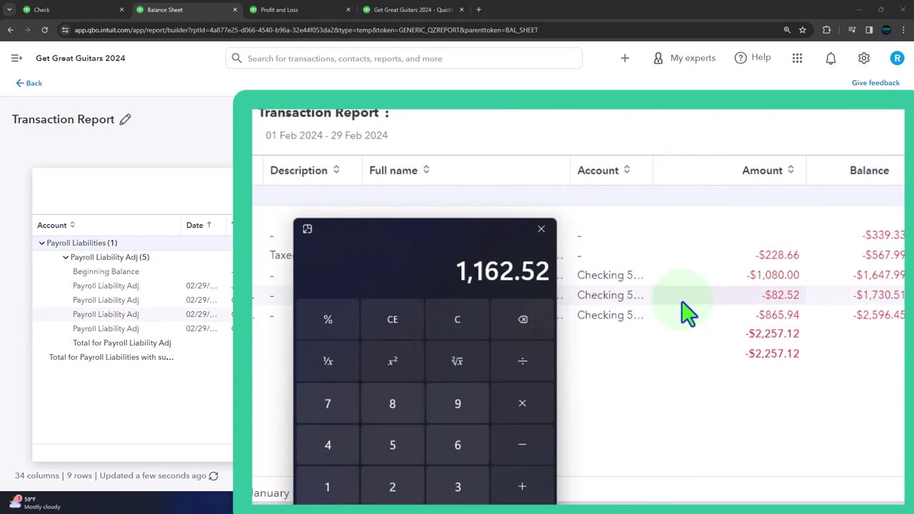
{"action": "type", "text": "+865.94"}
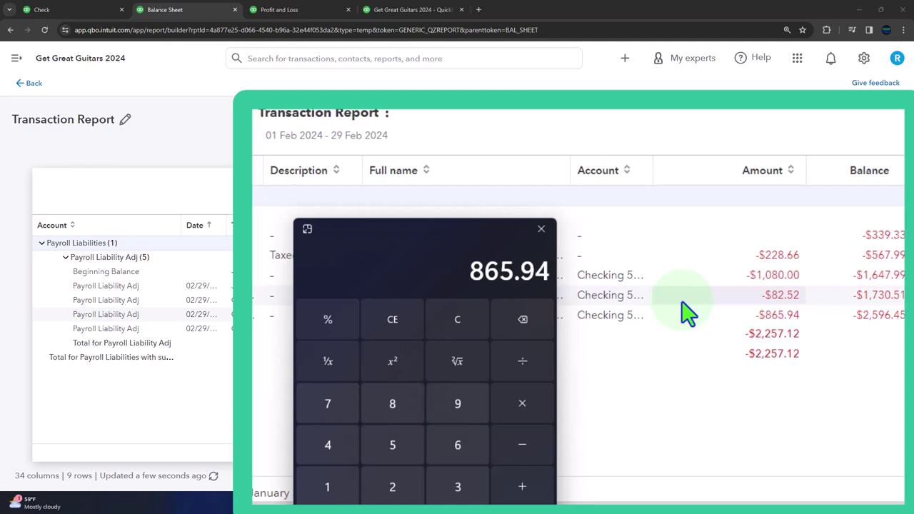
{"action": "key", "text": "Return"}
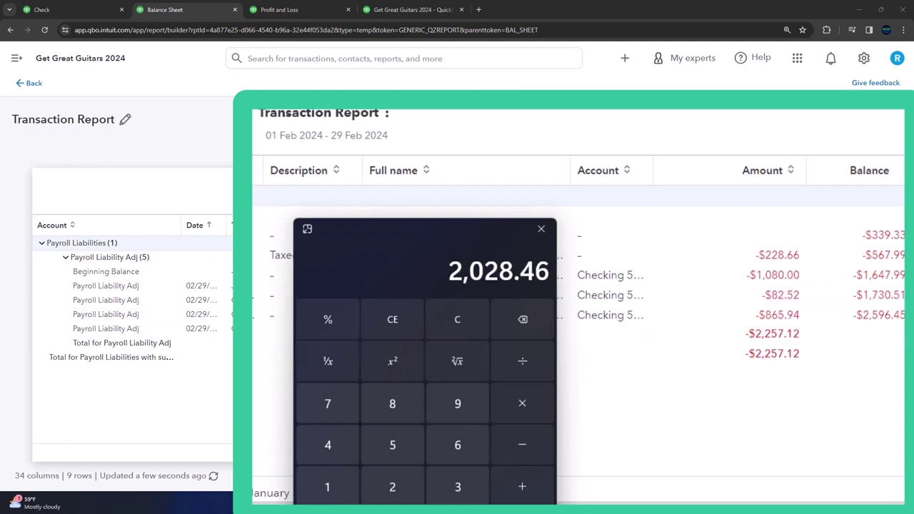
Step: Return to the Balance Sheet, compare the calculator sum with January's Total Payroll Liabilities, and close the calculator
{"action": "left_click", "coordinate": [28, 85]}
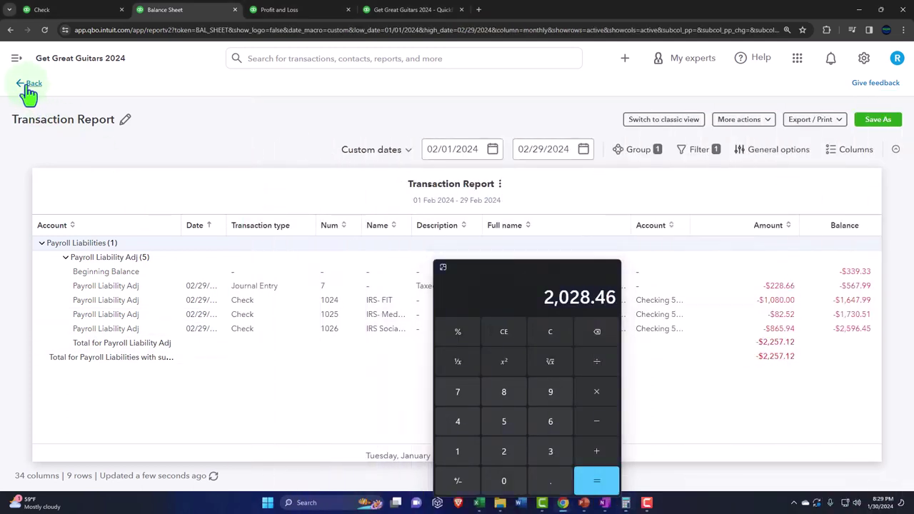
{"action": "left_click_drag", "start_coordinate": [514, 278], "coordinate": [766, 171]}
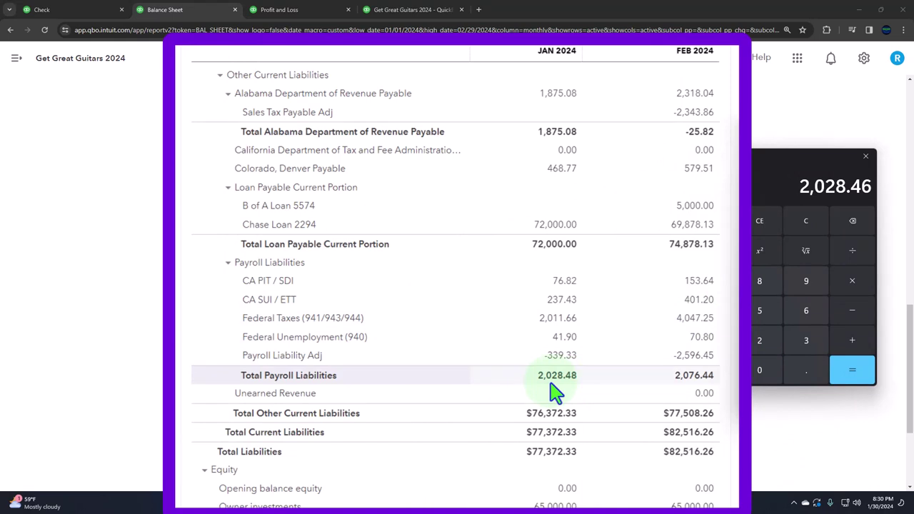
{"action": "left_click", "coordinate": [865, 156]}
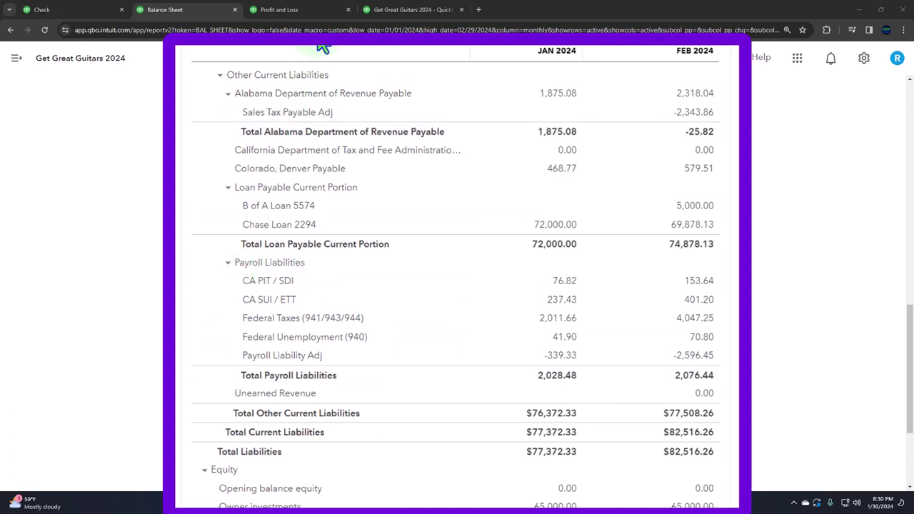
Step: Compare the payroll expenses and Payroll Tax Adj lines in the Profit and Loss with the Balance Sheet's payroll liabilities
{"action": "left_click", "coordinate": [303, 8]}
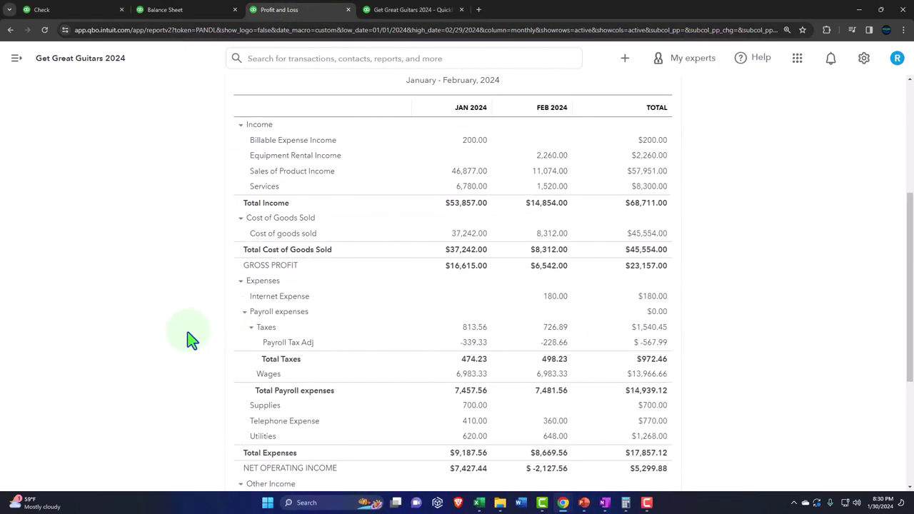
{"action": "key", "text": "ctrl+plus"}
{"action": "scroll", "coordinate": [169, 343], "scroll_direction": "down", "scroll_amount": 1}
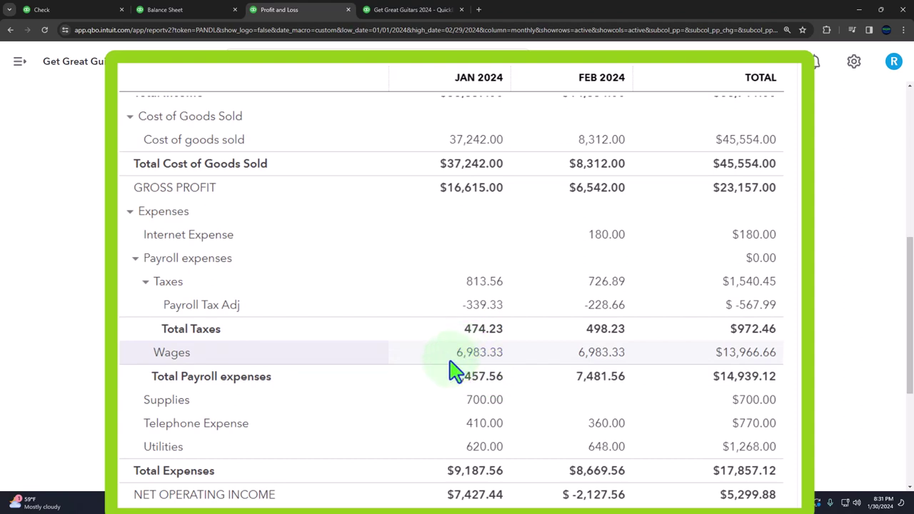
{"action": "left_click", "coordinate": [181, 12]}
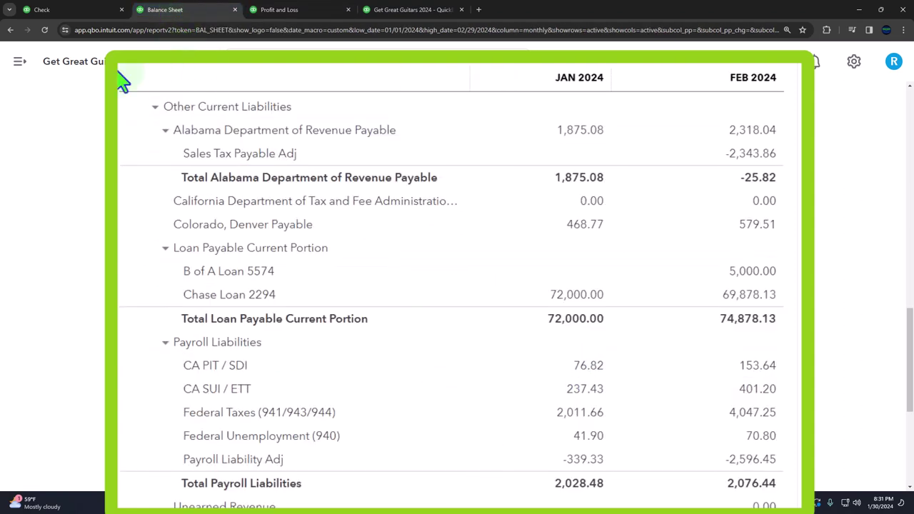
{"action": "left_click", "coordinate": [755, 470]}
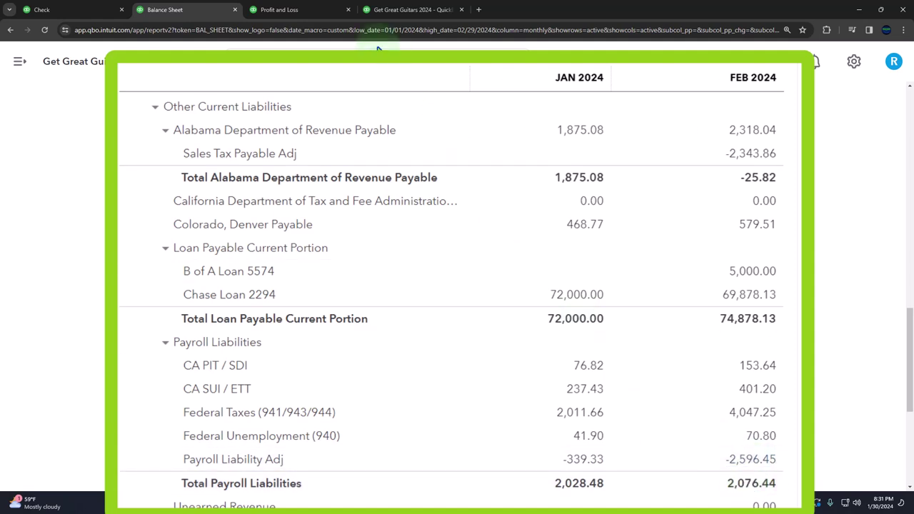
{"action": "left_click", "coordinate": [312, 13]}
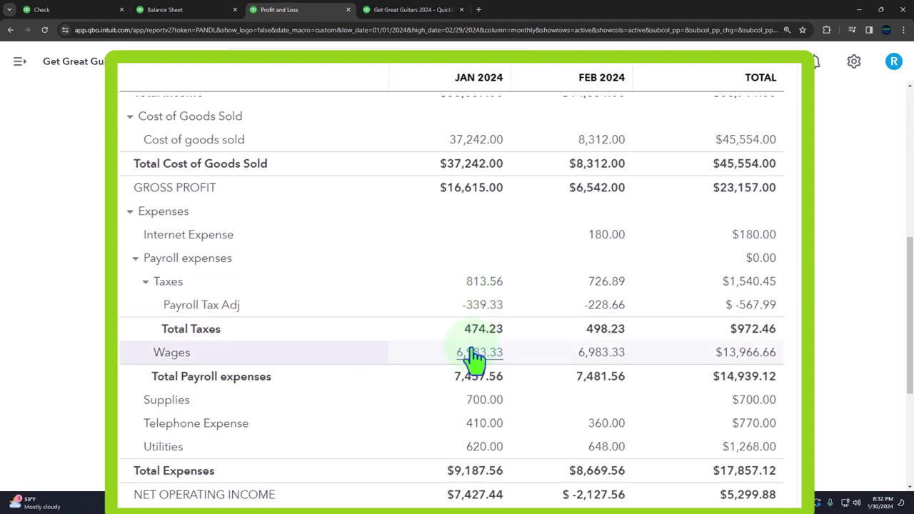
{"action": "left_click", "coordinate": [204, 10]}
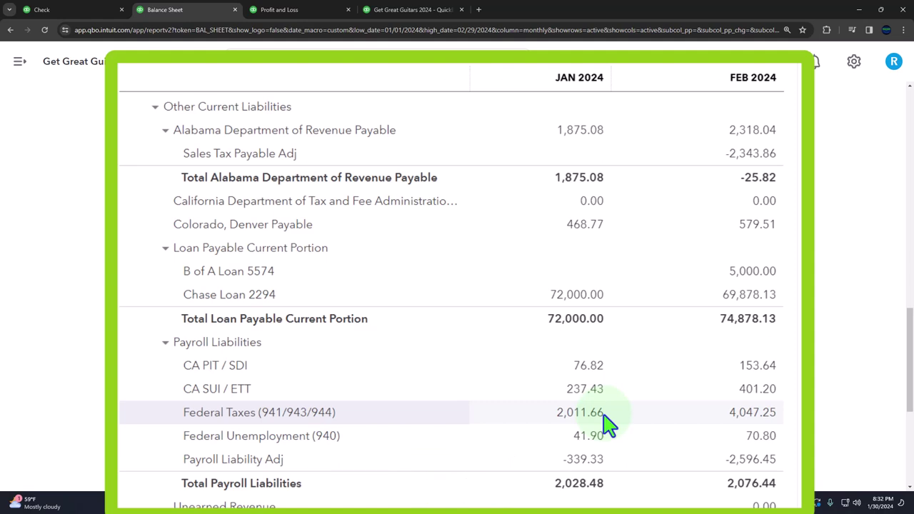
Step: Duplicate the Trial Balance page, open the reports list in the copy, and collapse the navigation pane
{"action": "left_click", "coordinate": [414, 10]}
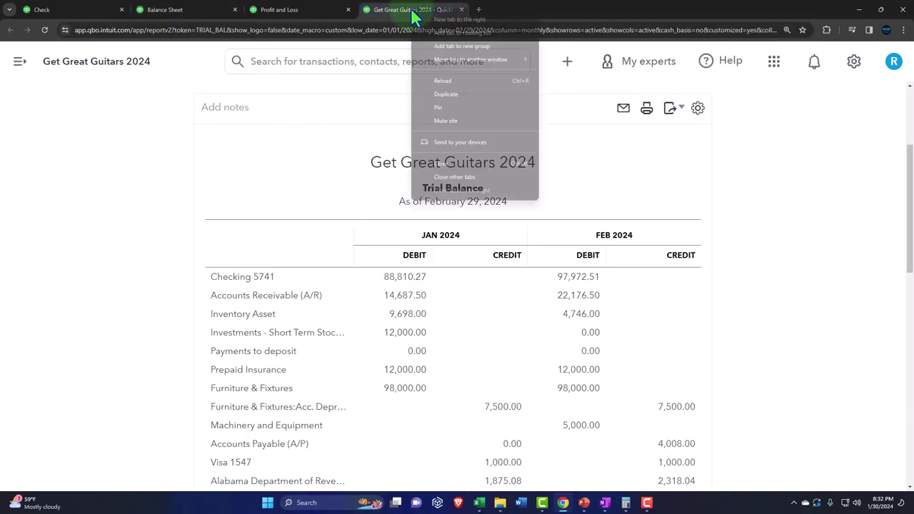
{"action": "left_click", "coordinate": [437, 96]}
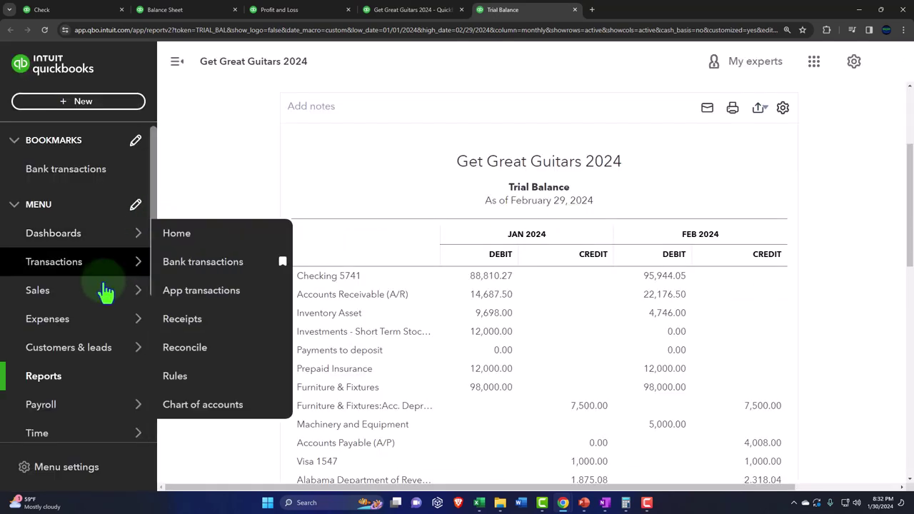
{"action": "left_click", "coordinate": [57, 378]}
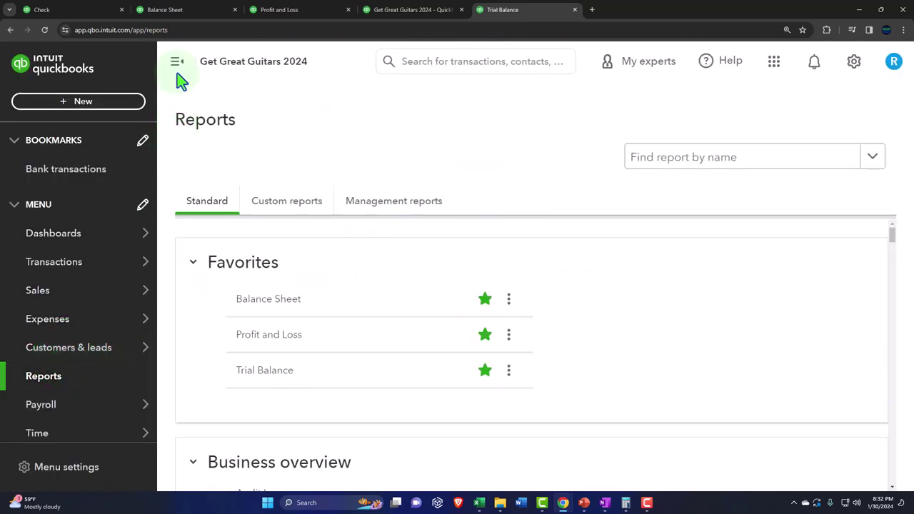
{"action": "left_click", "coordinate": [178, 63]}
Step: Find the Payroll section in the standard reports and open the Payroll Summary report
{"action": "scroll", "coordinate": [190, 336], "scroll_direction": "down", "scroll_amount": 3}
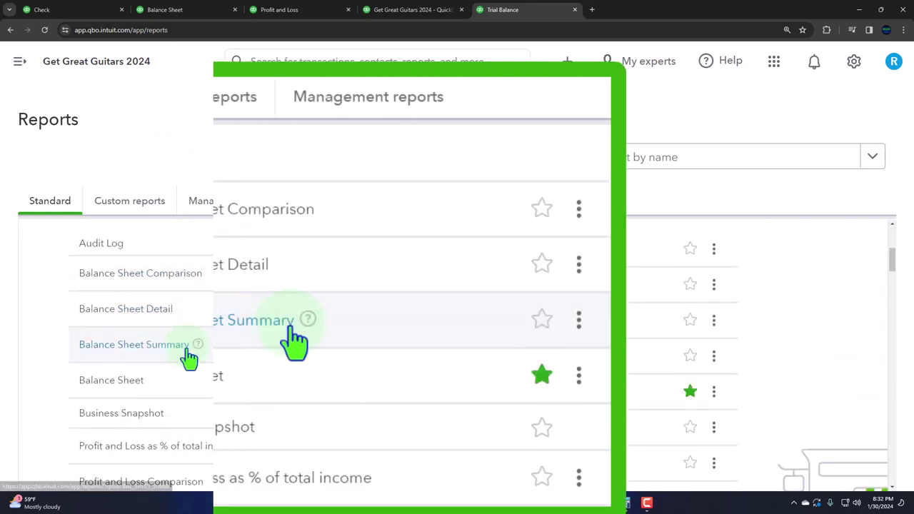
{"action": "scroll", "coordinate": [189, 350], "scroll_direction": "down", "scroll_amount": 15}
{"action": "scroll", "coordinate": [316, 450], "scroll_direction": "down", "scroll_amount": 5}
{"action": "scroll", "coordinate": [317, 449], "scroll_direction": "up", "scroll_amount": 4}
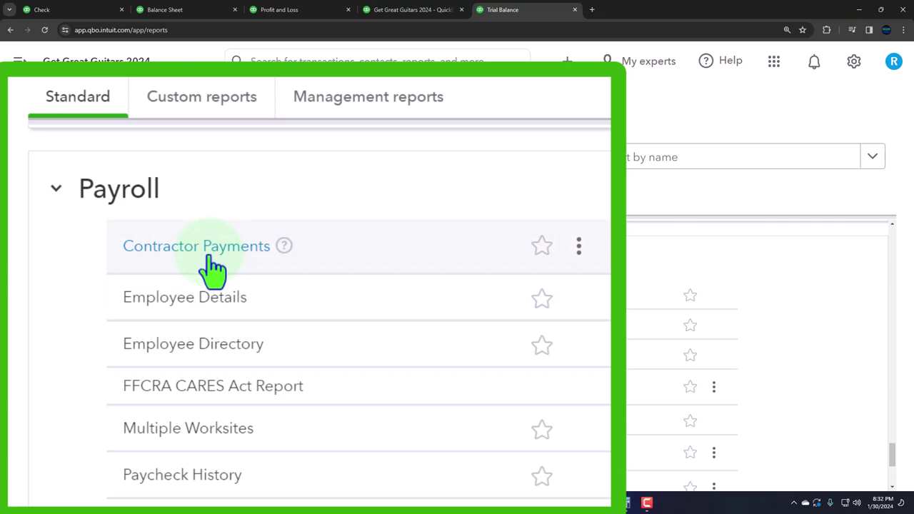
{"action": "key", "text": "ctrl+minus"}
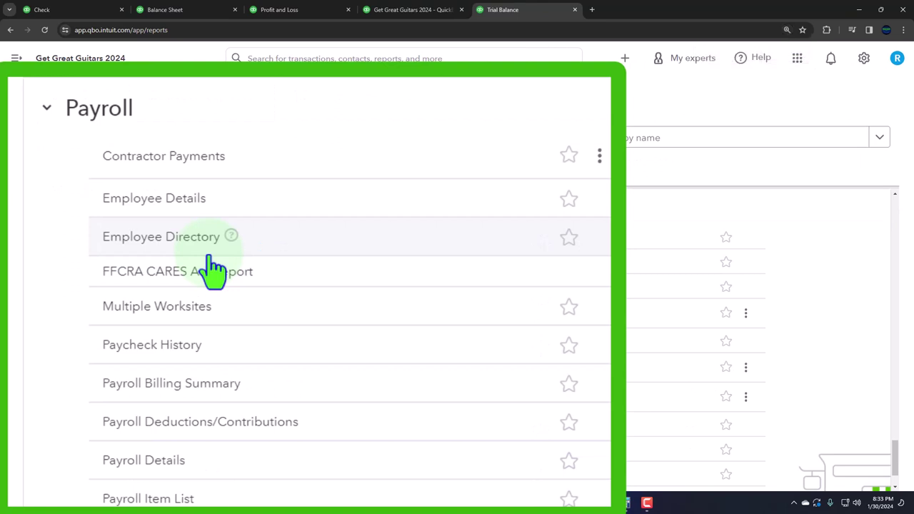
{"action": "scroll", "coordinate": [214, 268], "scroll_direction": "down", "scroll_amount": 1}
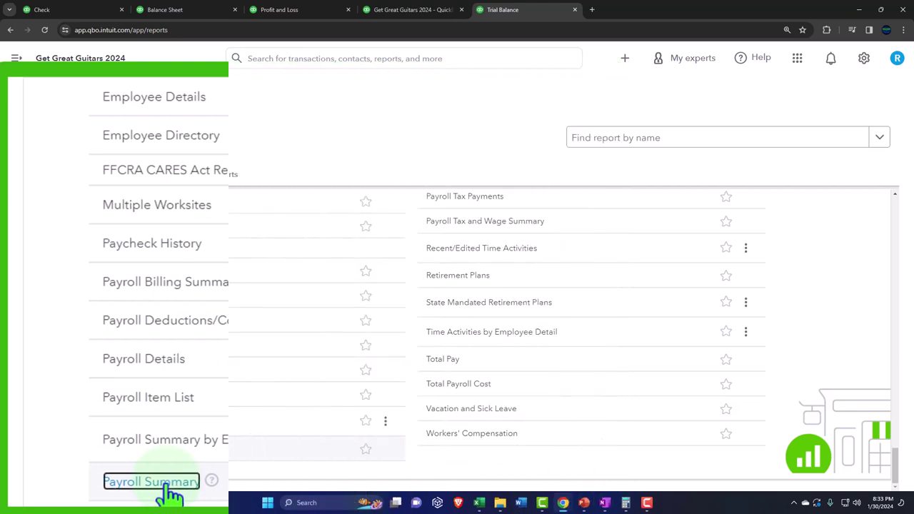
{"action": "left_click", "coordinate": [104, 449]}
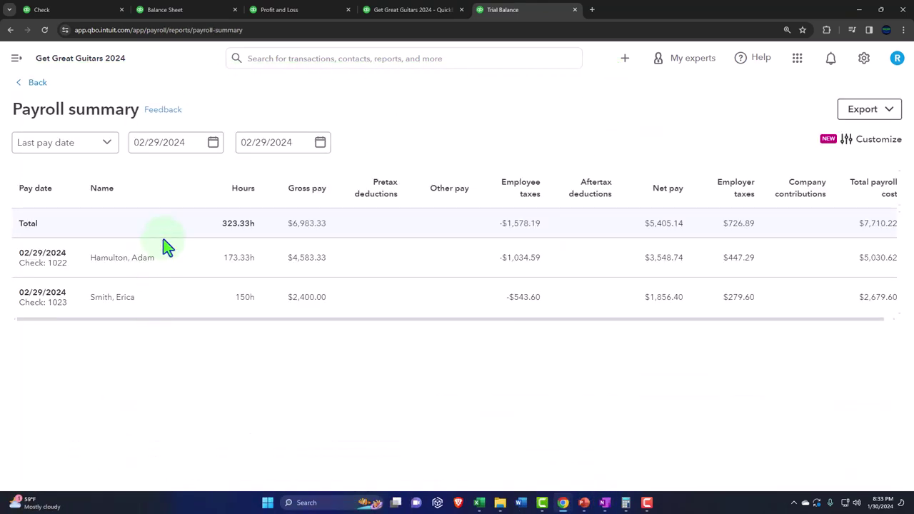
Step: Run the Payroll Summary for 01/01/2024 through 02/29/2024
{"action": "left_click", "coordinate": [186, 143]}
{"action": "type", "text": "0"}
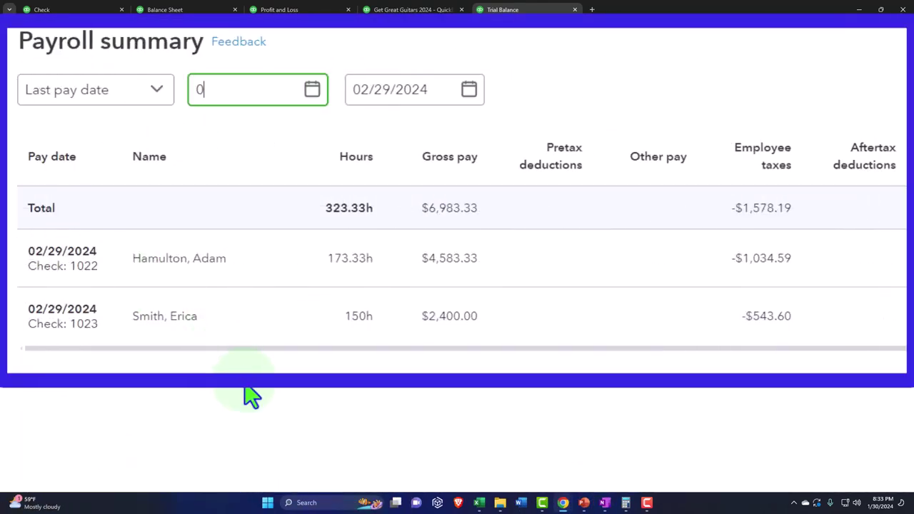
{"action": "type", "text": "1/01/2024"}
{"action": "key", "text": "Tab"}
{"action": "type", "text": "02/29/2024"}
{"action": "key", "text": "Tab"}
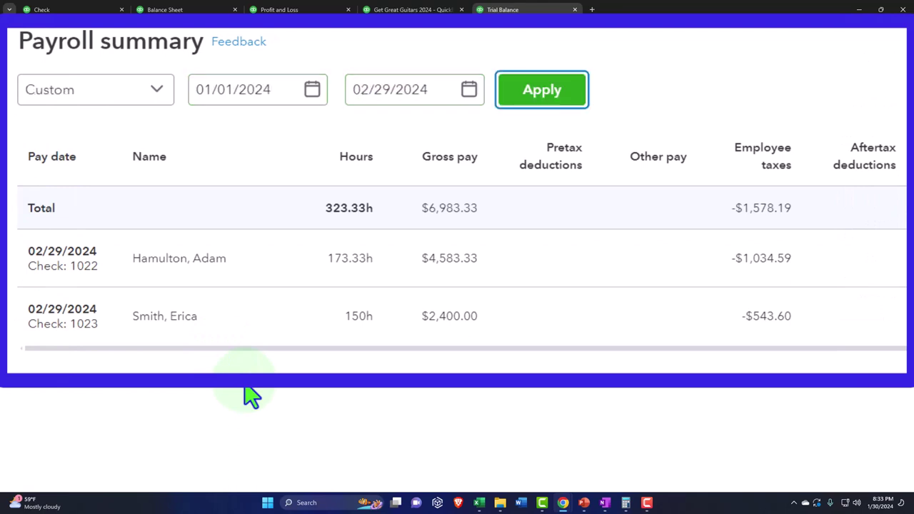
{"action": "left_click", "coordinate": [542, 97]}
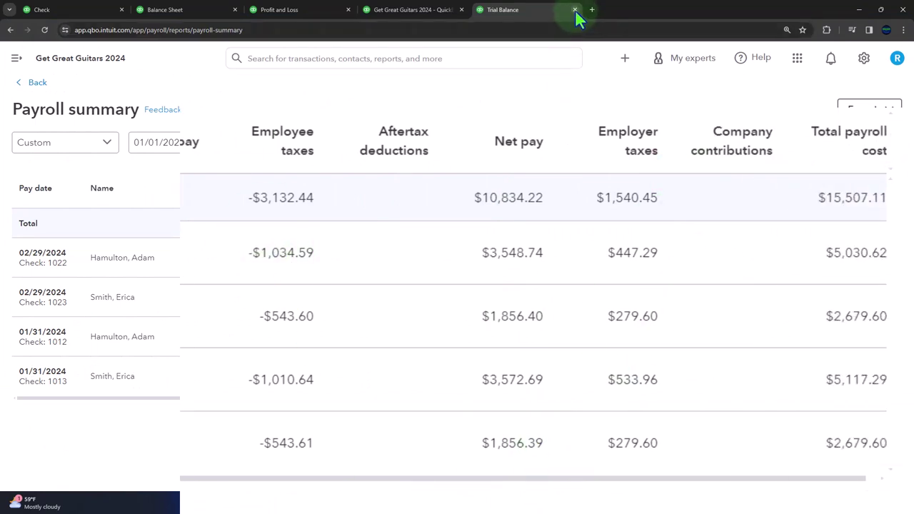
Step: Return to the reports list, open Payroll Summary by Employee in a separate browser page, and collapse its navigation pane
{"action": "left_click", "coordinate": [36, 84]}
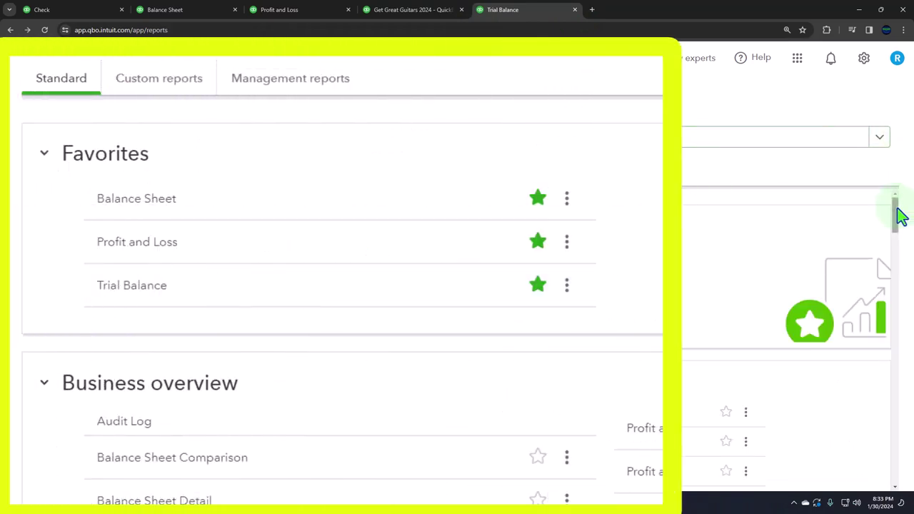
{"action": "left_click_drag", "start_coordinate": [898, 214], "coordinate": [898, 477]}
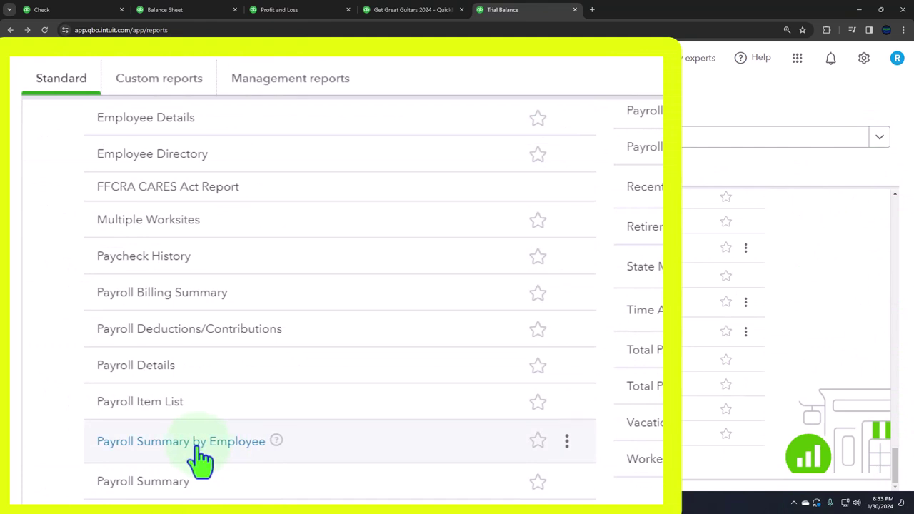
{"action": "scroll", "coordinate": [197, 448], "scroll_direction": "up", "scroll_amount": 1}
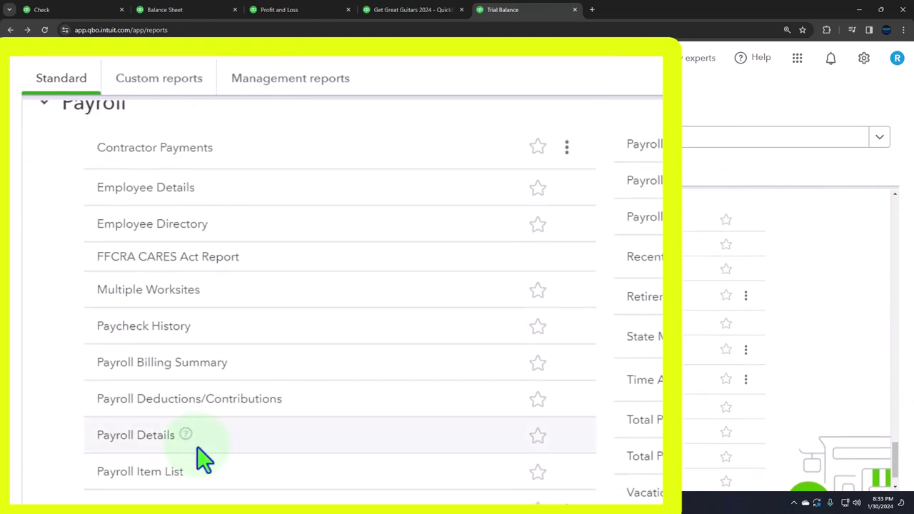
{"action": "scroll", "coordinate": [197, 446], "scroll_direction": "down", "scroll_amount": 1}
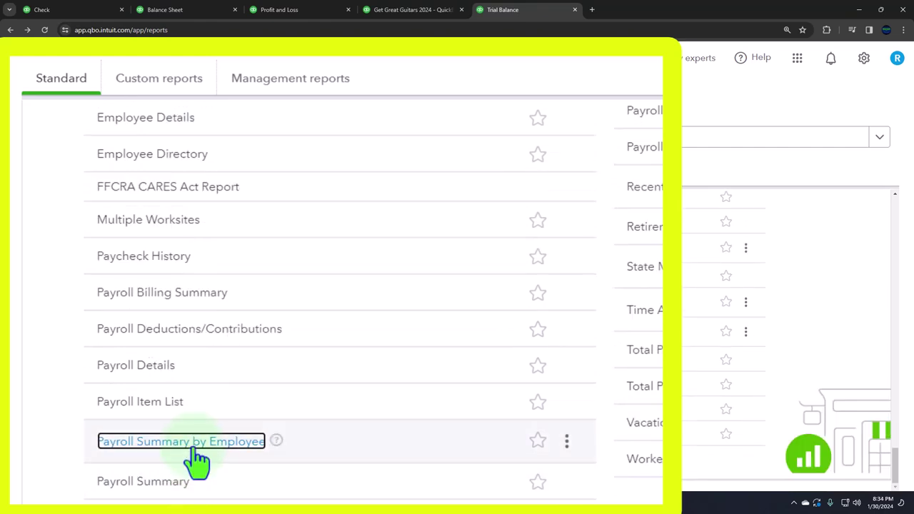
{"action": "right_click", "coordinate": [193, 449]}
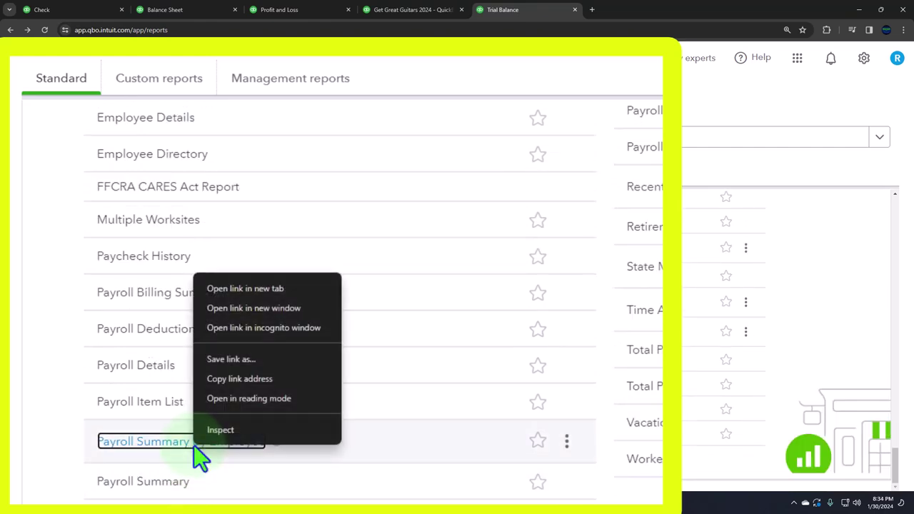
{"action": "left_click", "coordinate": [251, 288]}
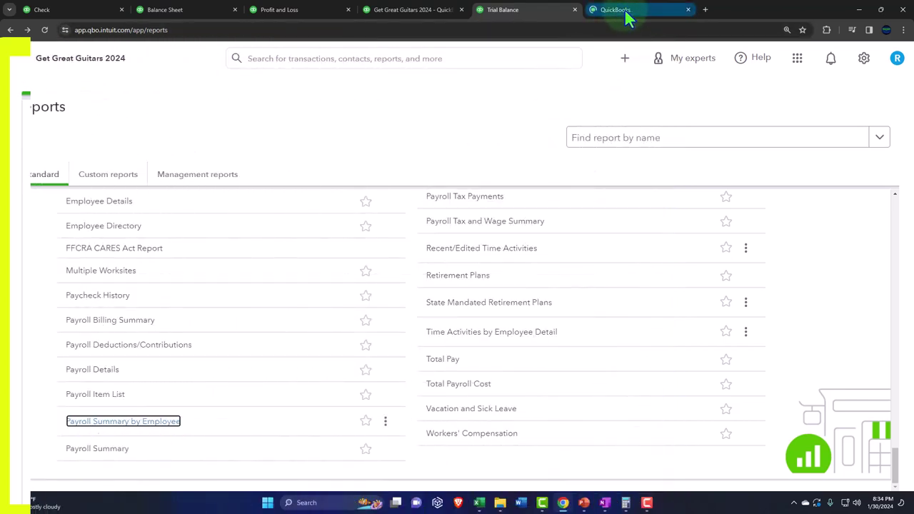
{"action": "left_click", "coordinate": [621, 12]}
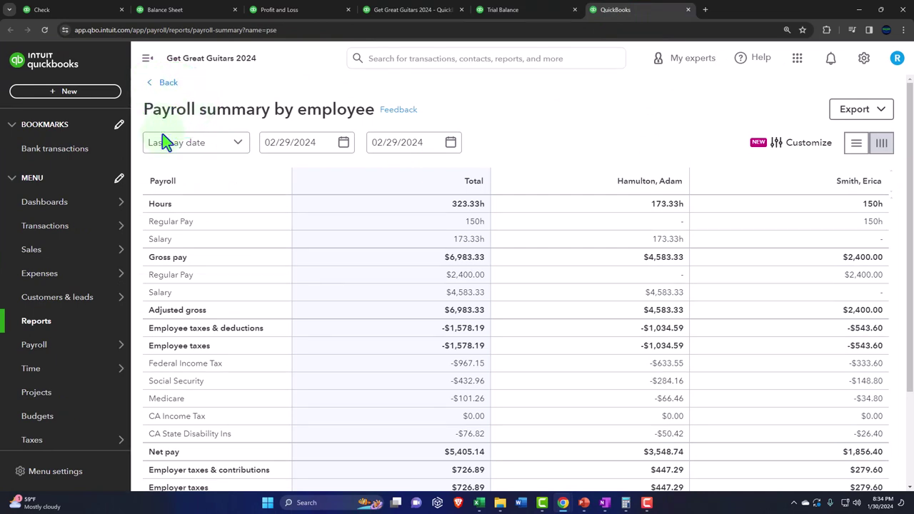
{"action": "left_click", "coordinate": [147, 58]}
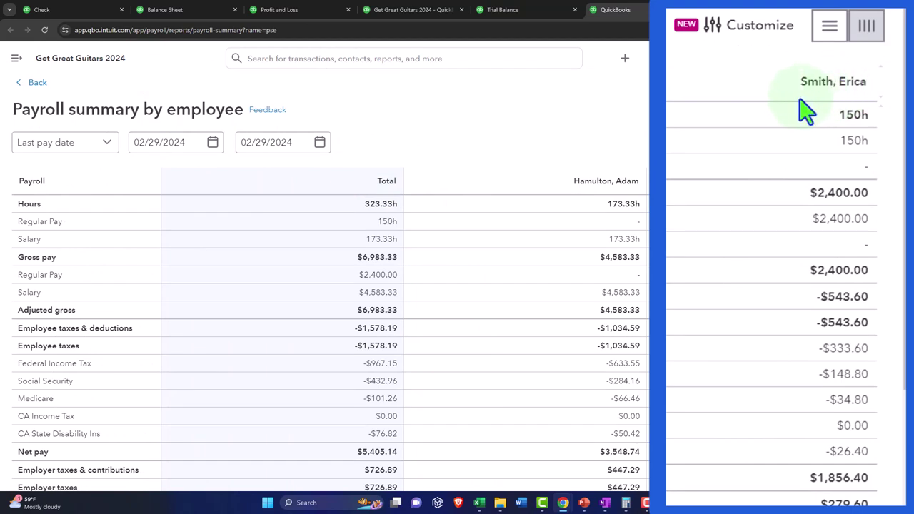
Step: Run the Payroll Summary by Employee for 01/01/2024 through 02/29/2024
{"action": "left_click", "coordinate": [186, 142]}
{"action": "type", "text": "01/01/"}
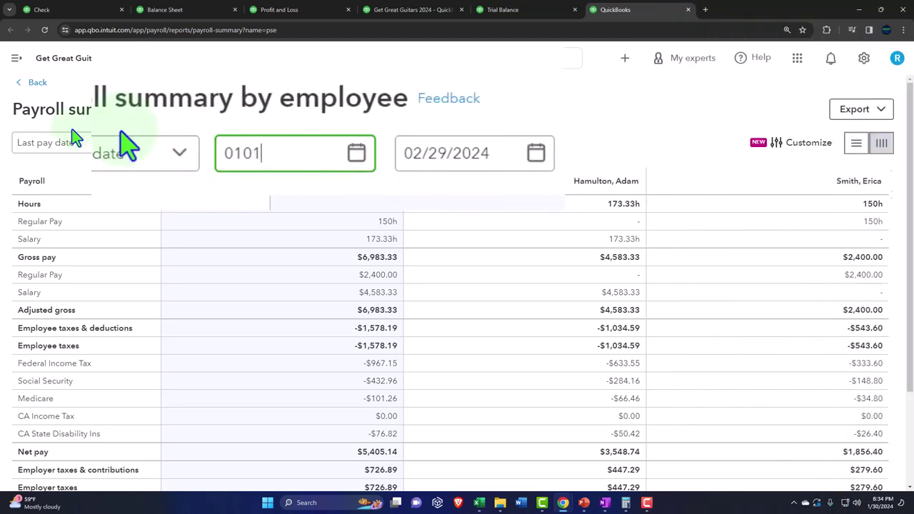
{"action": "type", "text": "2024"}
{"action": "key", "text": "Tab"}
{"action": "type", "text": "02/29/2024"}
{"action": "key", "text": "Tab"}
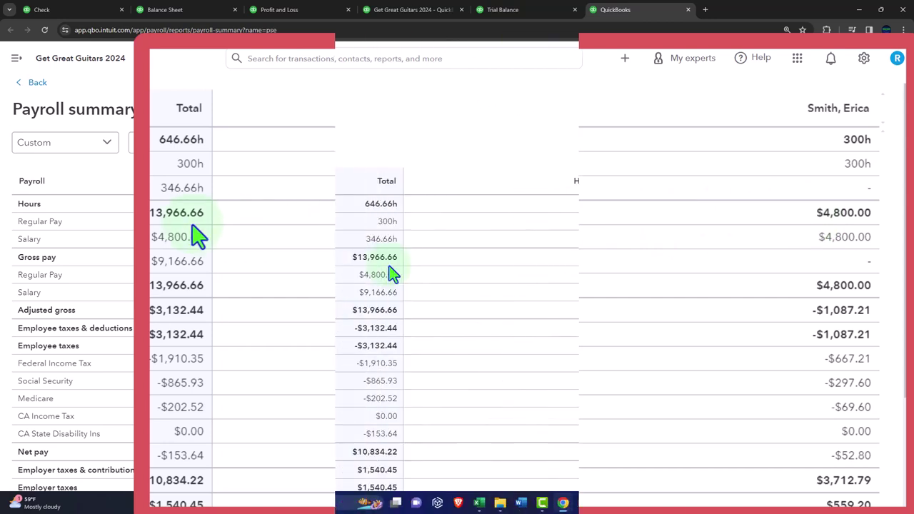
Step: Compare the two-month Wages total on the Profit and Loss with gross pay on the Payroll Summary by Employee, and examine its tax rows
{"action": "left_click", "coordinate": [280, 9]}
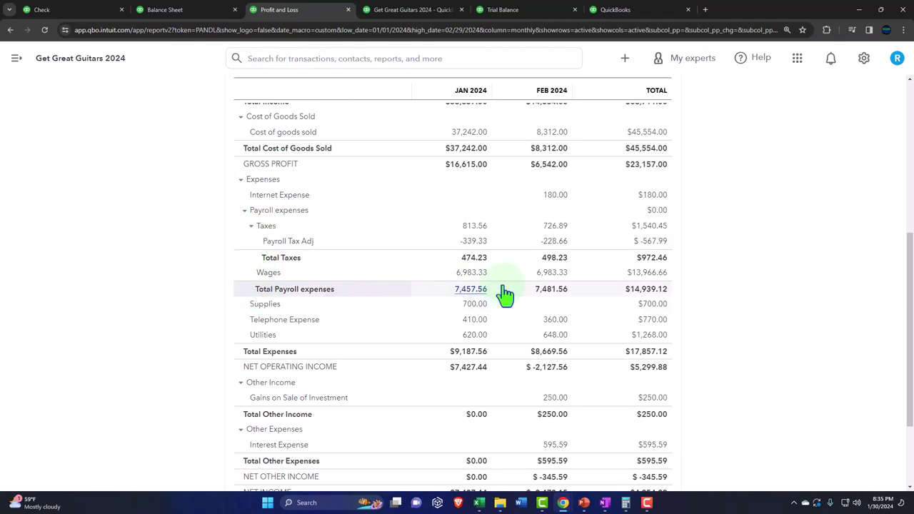
{"action": "left_click", "coordinate": [646, 280]}
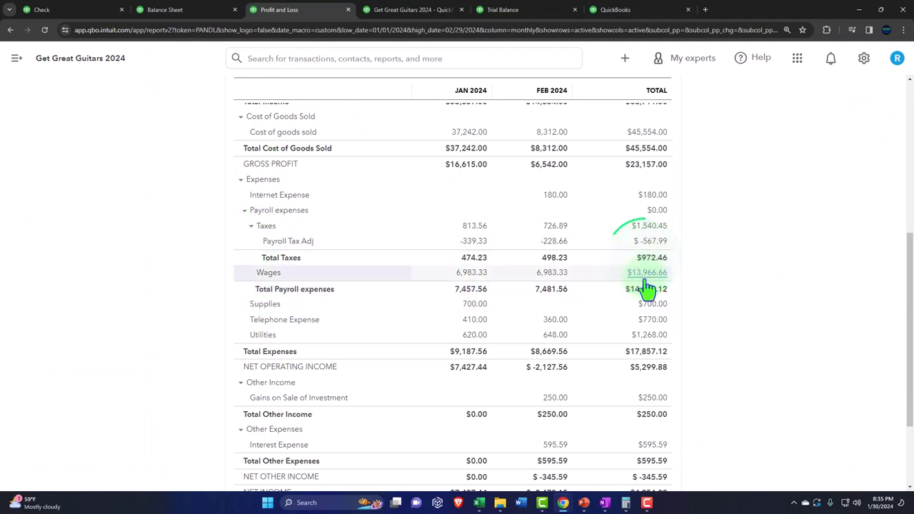
{"action": "left_click", "coordinate": [632, 15]}
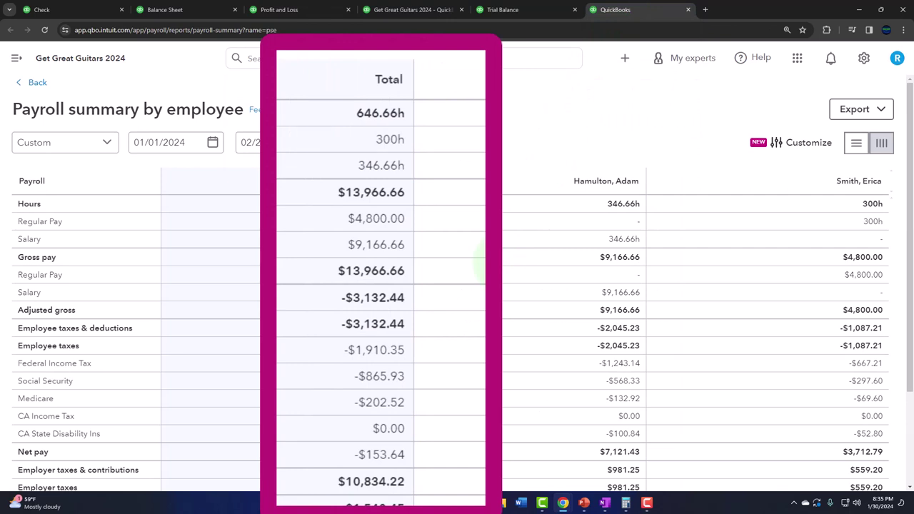
{"action": "scroll", "coordinate": [447, 261], "scroll_direction": "down", "scroll_amount": 1}
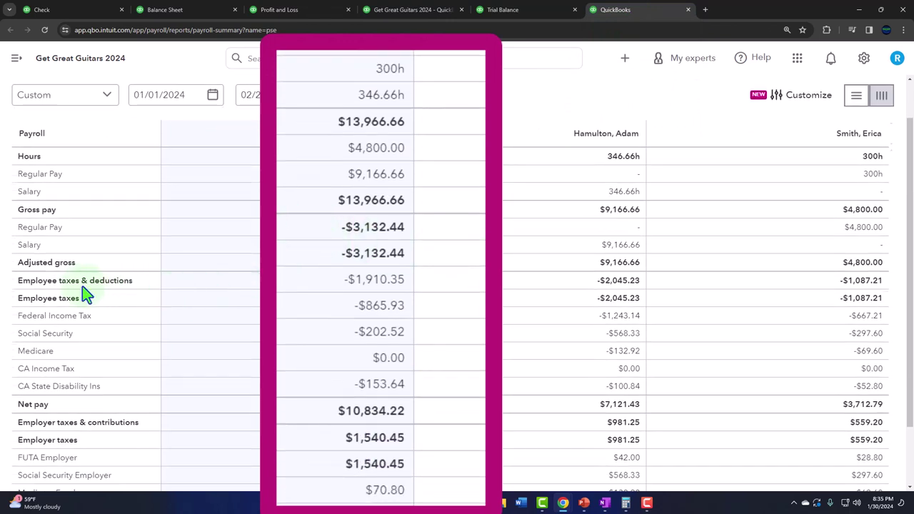
{"action": "scroll", "coordinate": [84, 292], "scroll_direction": "down", "scroll_amount": 2}
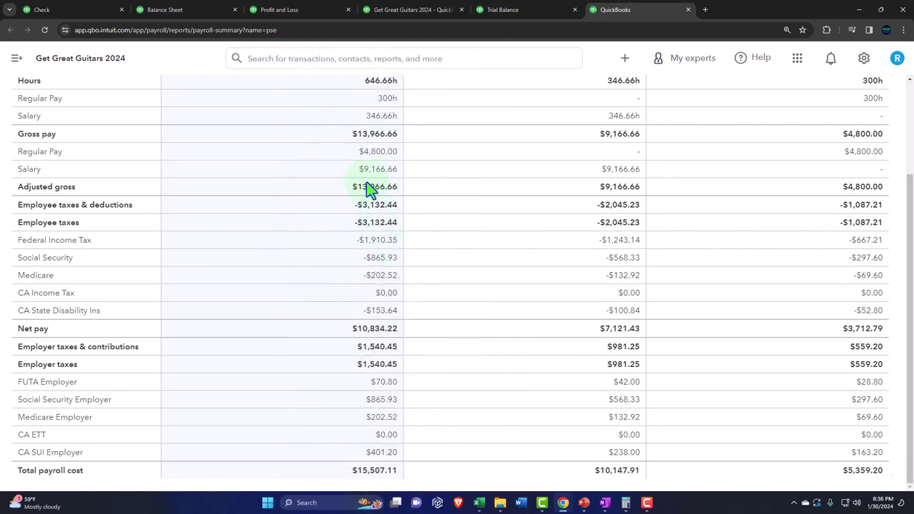
Step: Check the Balance Sheet payroll liabilities and compare Profit and Loss payroll taxes with employer taxes on the Payroll Summary by Employee
{"action": "left_click", "coordinate": [175, 9]}
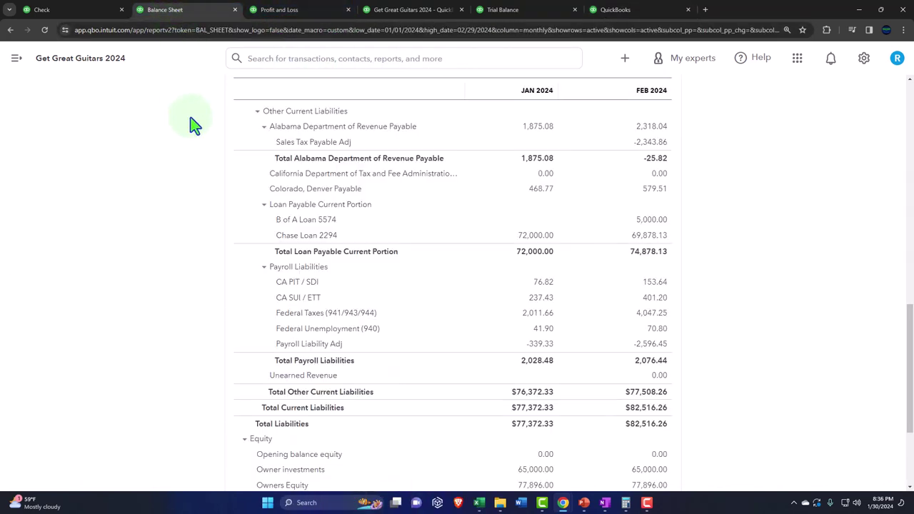
{"action": "left_click", "coordinate": [295, 10]}
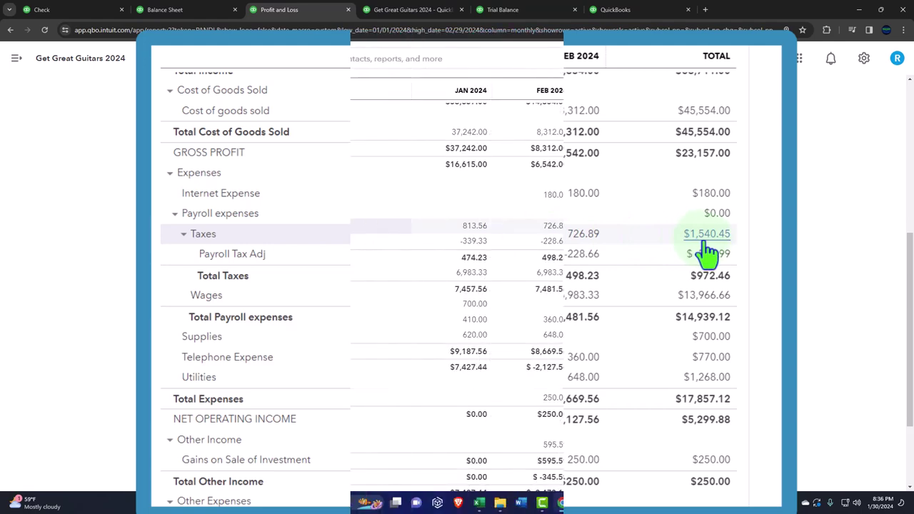
{"action": "left_click", "coordinate": [616, 11]}
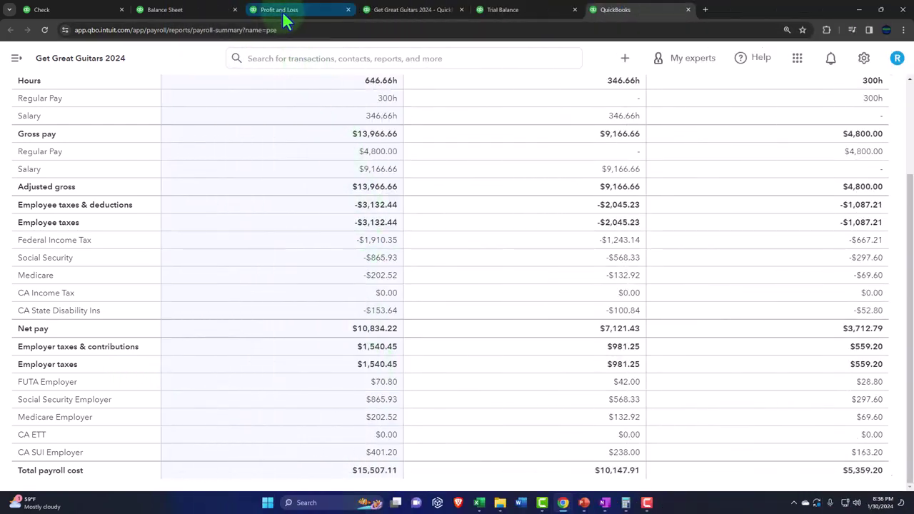
{"action": "left_click", "coordinate": [279, 10]}
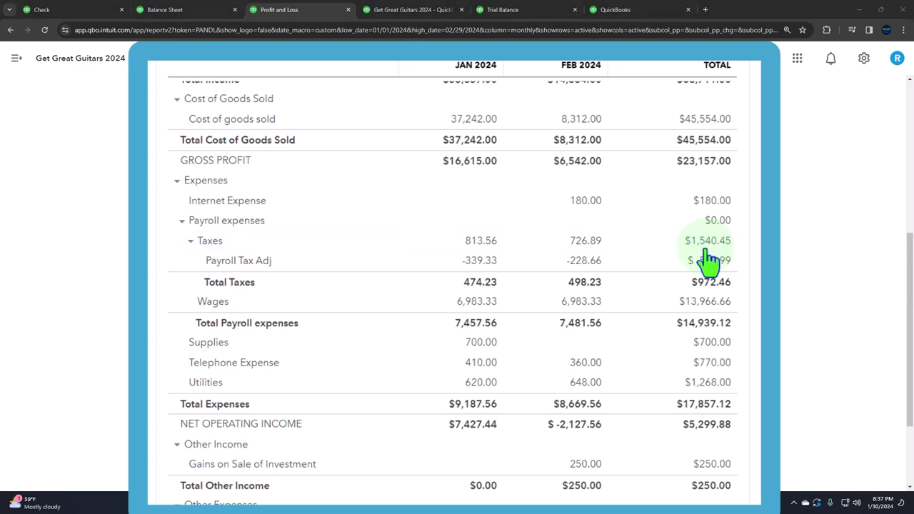
Step: Rerun the Balance Sheet for 01/01/2024 through 02/29/2024 and review its payroll liabilities and equity sections
{"action": "left_click", "coordinate": [171, 10]}
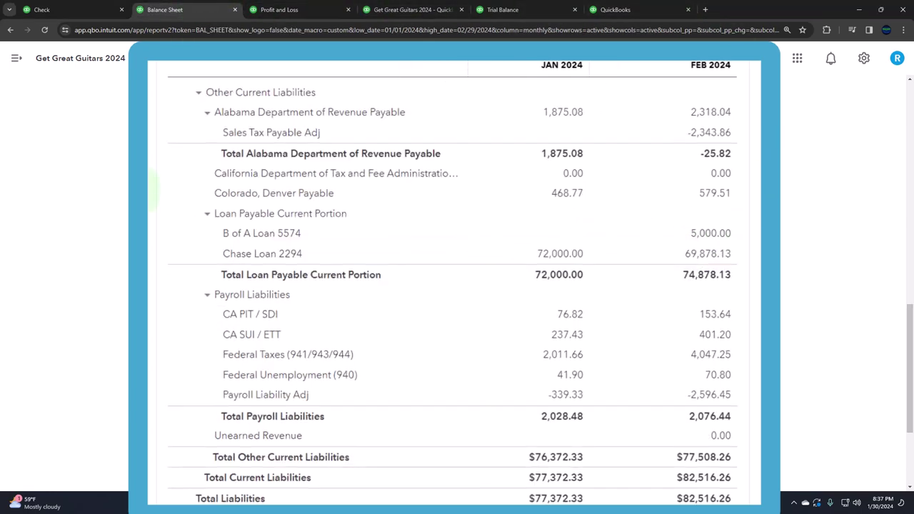
{"action": "scroll", "coordinate": [159, 205], "scroll_direction": "up", "scroll_amount": 15}
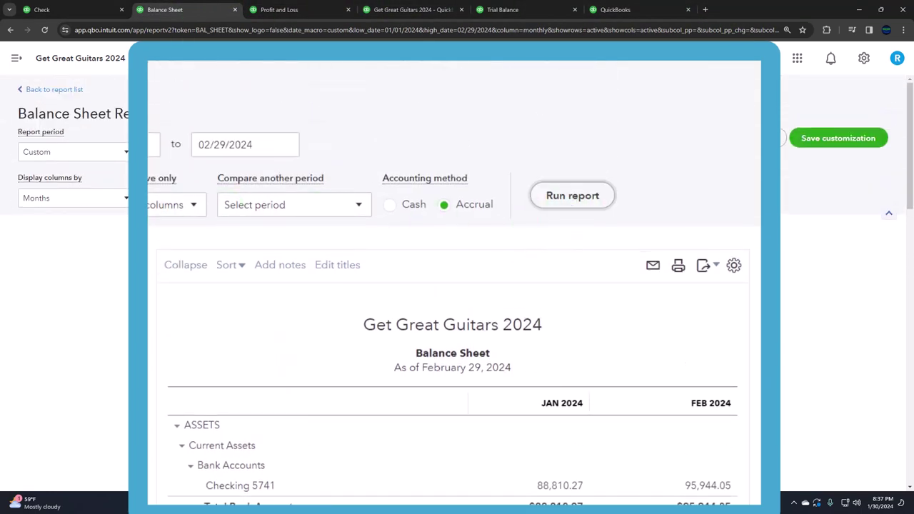
{"action": "scroll", "coordinate": [452, 286], "scroll_direction": "down", "scroll_amount": 15}
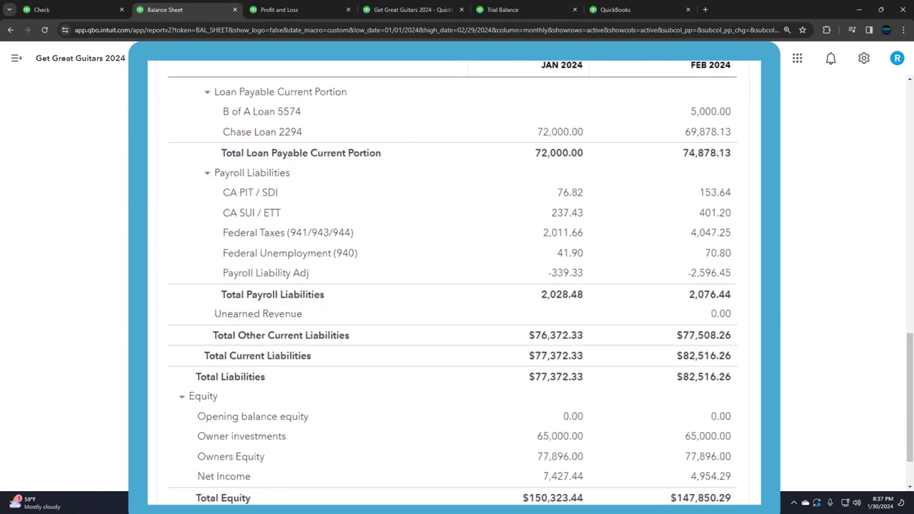
{"action": "scroll", "coordinate": [453, 286], "scroll_direction": "down", "scroll_amount": 3}
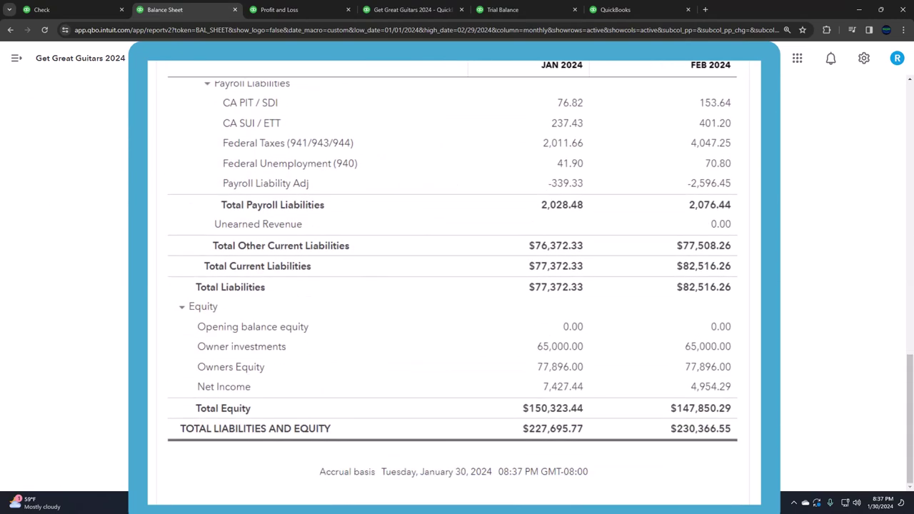
Step: Rerun the Profit and Loss for 01/01/2024 through 02/29/2024 and review its income and expense lines
{"action": "left_click", "coordinate": [279, 13]}
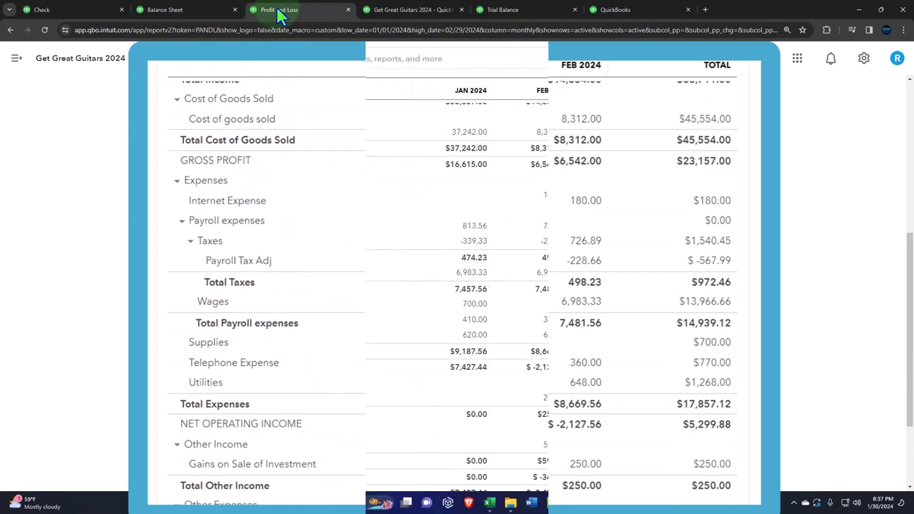
{"action": "scroll", "coordinate": [235, 150], "scroll_direction": "up", "scroll_amount": 5}
{"action": "left_click", "coordinate": [555, 192]}
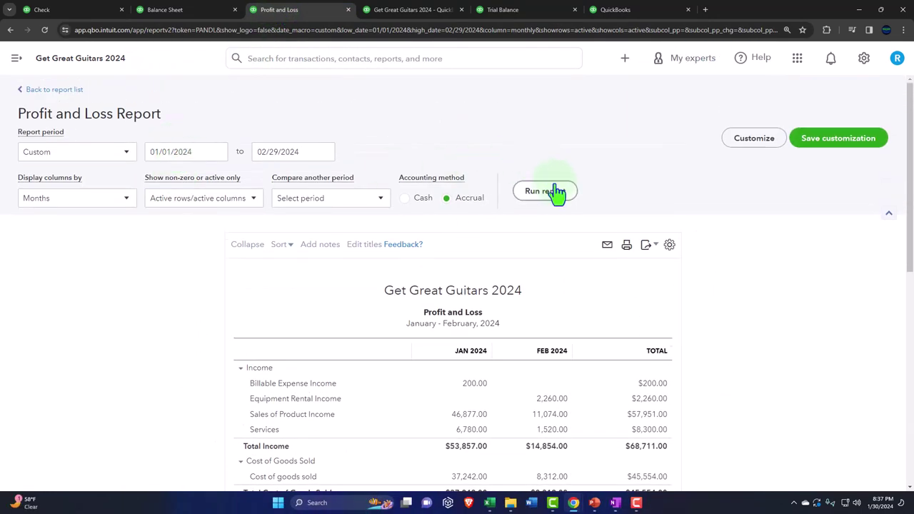
{"action": "scroll", "coordinate": [237, 347], "scroll_direction": "down", "scroll_amount": 3}
{"action": "scroll", "coordinate": [236, 348], "scroll_direction": "down", "scroll_amount": 4}
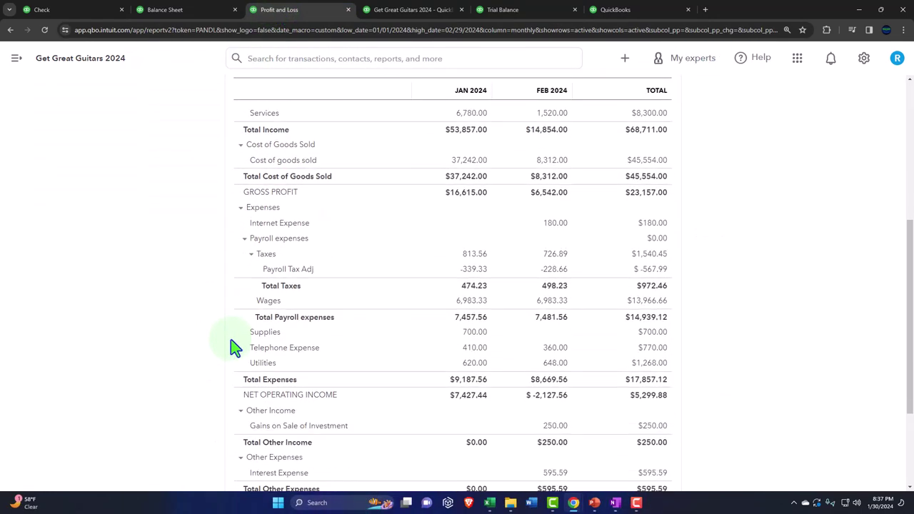
Step: Refresh the monthly Trial Balance for 01/01/2024 through 02/29/2024 and view its asset accounts
{"action": "left_click", "coordinate": [395, 10]}
{"action": "scroll", "coordinate": [418, 160], "scroll_direction": "up", "scroll_amount": 3}
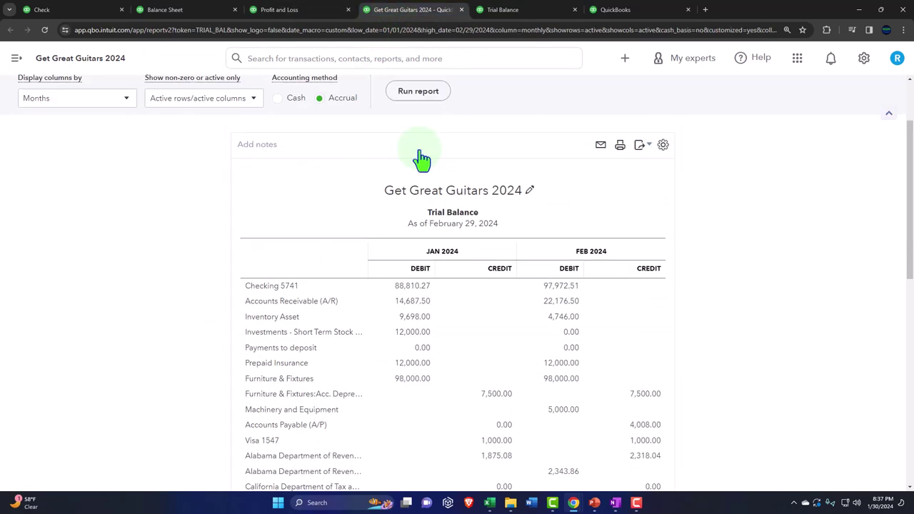
{"action": "left_click", "coordinate": [427, 199]}
{"action": "scroll", "coordinate": [321, 272], "scroll_direction": "down", "scroll_amount": 2}
{"action": "scroll", "coordinate": [214, 304], "scroll_direction": "up", "scroll_amount": 4}
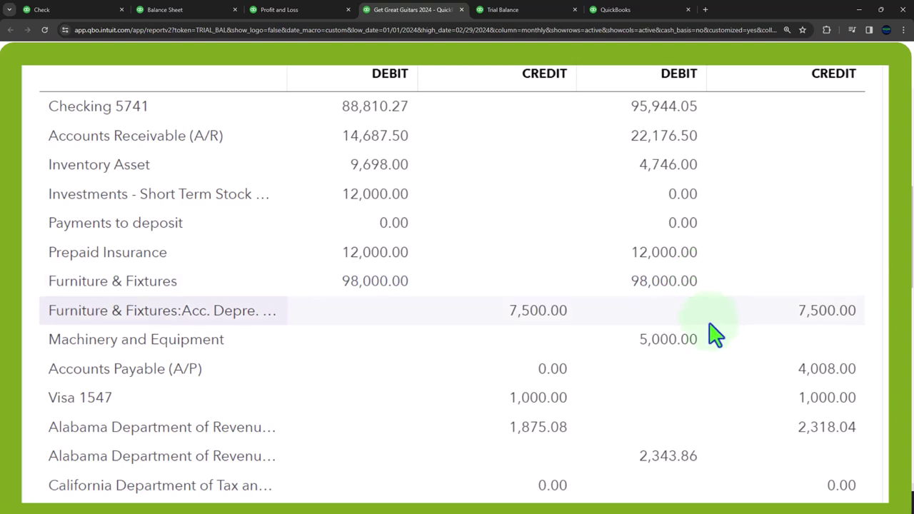
Step: Examine the Trial Balance accounts from liabilities through equity, income and expenses, including the payroll adjustment accounts and the final totals
{"action": "scroll", "coordinate": [719, 346], "scroll_direction": "down", "scroll_amount": 3}
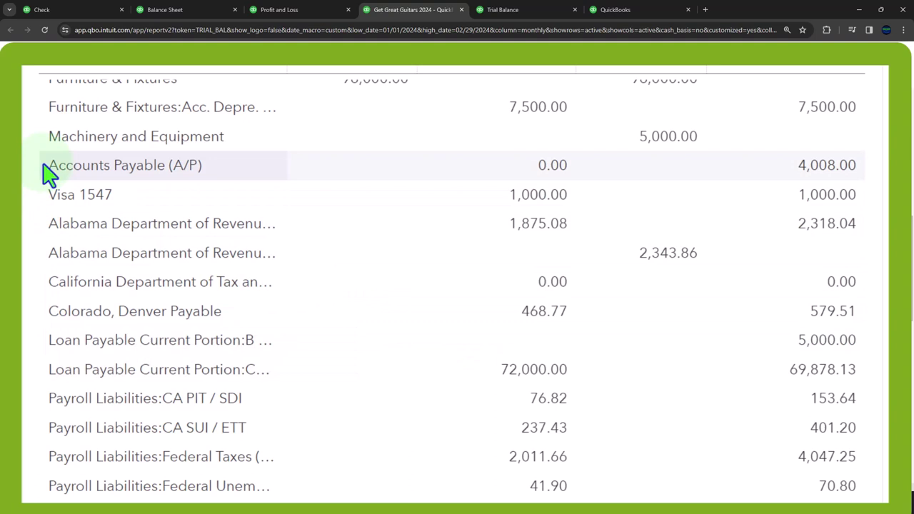
{"action": "scroll", "coordinate": [843, 187], "scroll_direction": "down", "scroll_amount": 1}
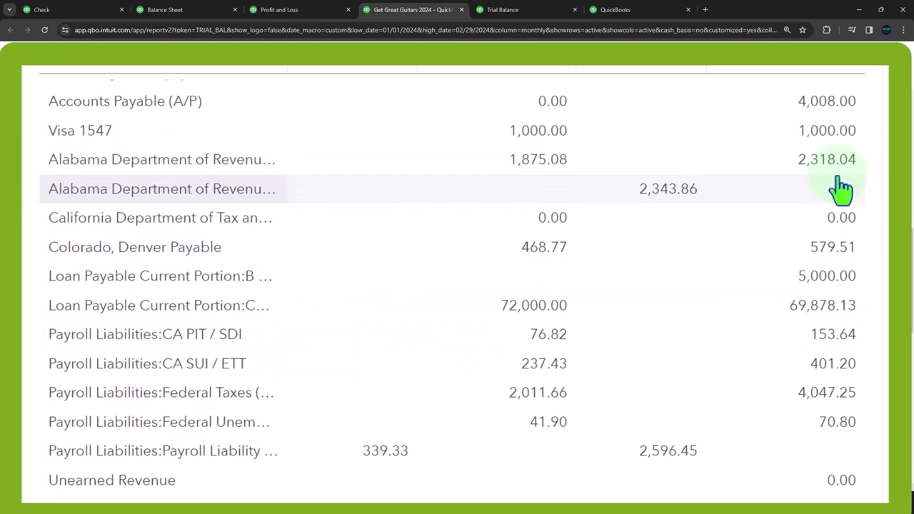
{"action": "scroll", "coordinate": [757, 368], "scroll_direction": "down", "scroll_amount": 1}
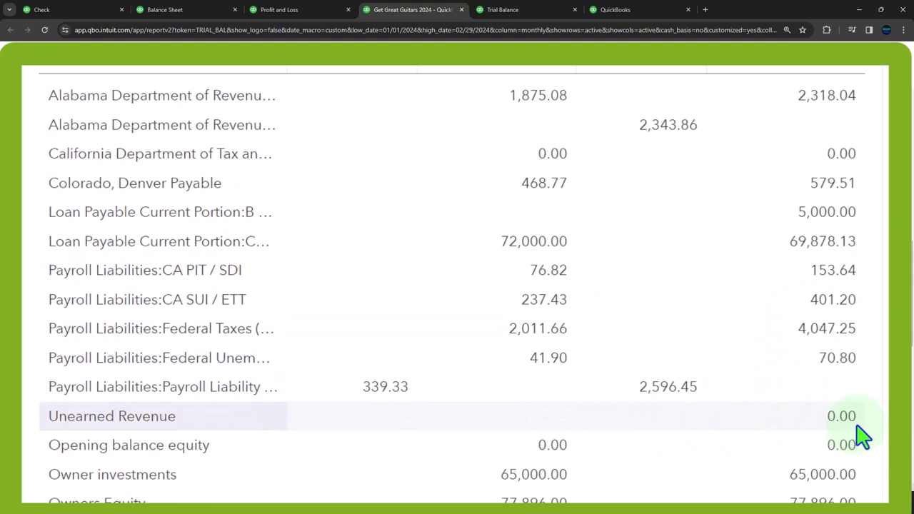
{"action": "scroll", "coordinate": [863, 435], "scroll_direction": "down", "scroll_amount": 5}
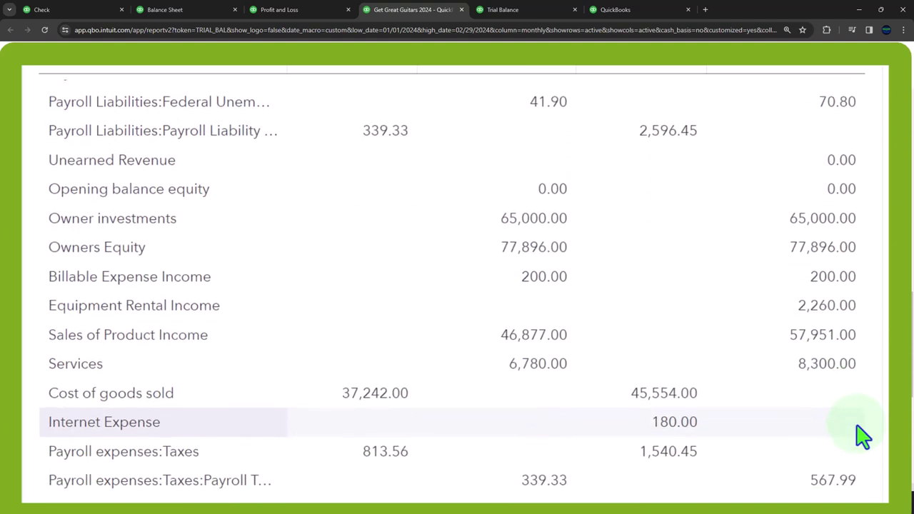
{"action": "scroll", "coordinate": [863, 436], "scroll_direction": "down", "scroll_amount": 1}
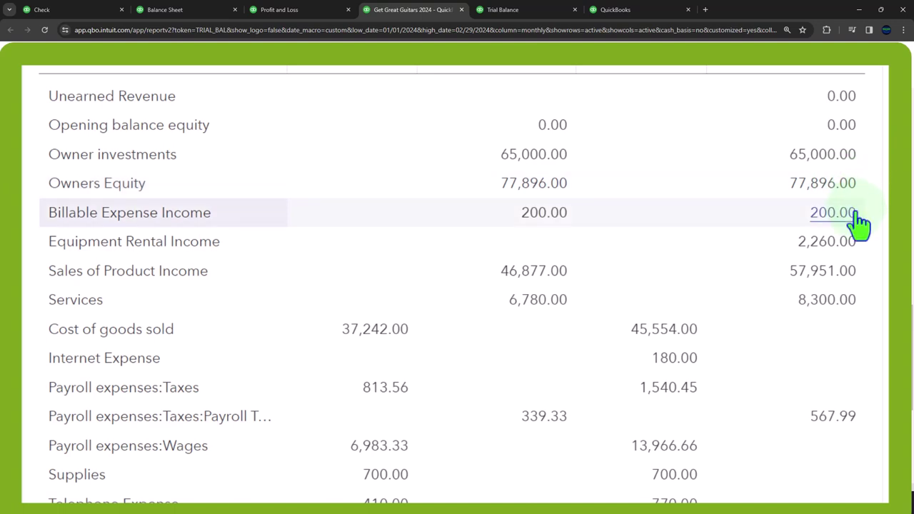
{"action": "scroll", "coordinate": [859, 225], "scroll_direction": "down", "scroll_amount": 1}
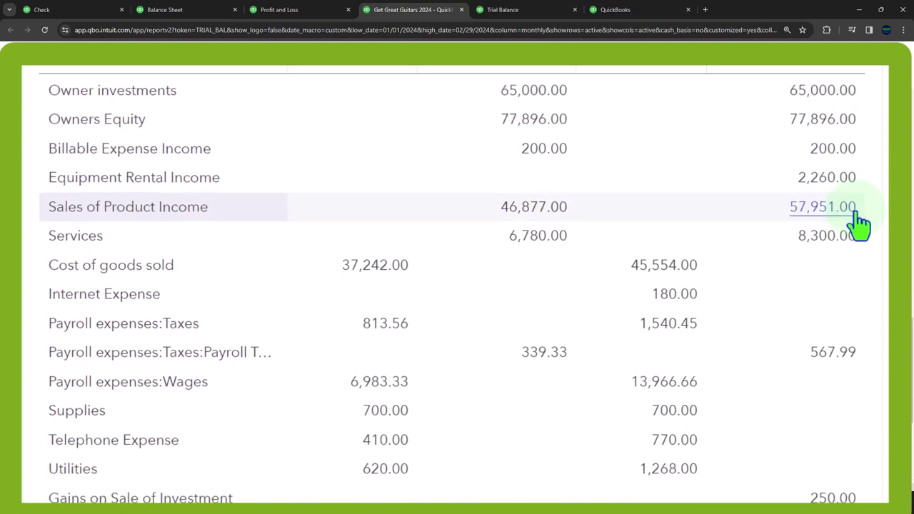
{"action": "scroll", "coordinate": [863, 205], "scroll_direction": "down", "scroll_amount": 1}
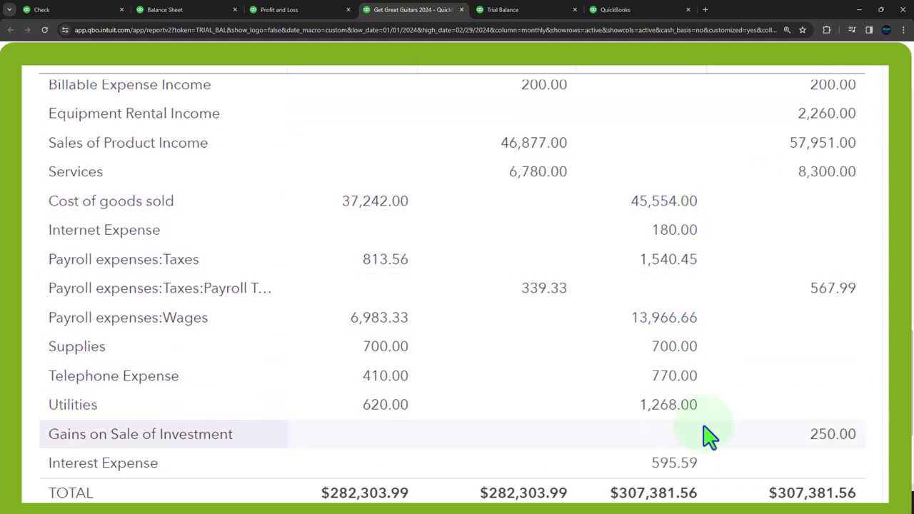
Step: Run the Trial Balance for 01/01/2025 through 01/01/2025 and view its account balances
{"action": "scroll", "coordinate": [710, 435], "scroll_direction": "up", "scroll_amount": 1}
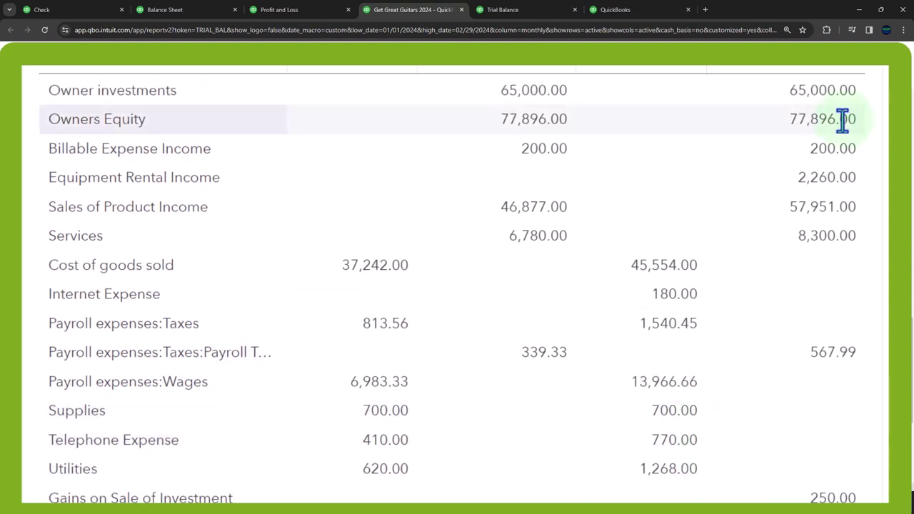
{"action": "scroll", "coordinate": [185, 318], "scroll_direction": "up", "scroll_amount": 5}
{"action": "scroll", "coordinate": [186, 318], "scroll_direction": "up", "scroll_amount": 10}
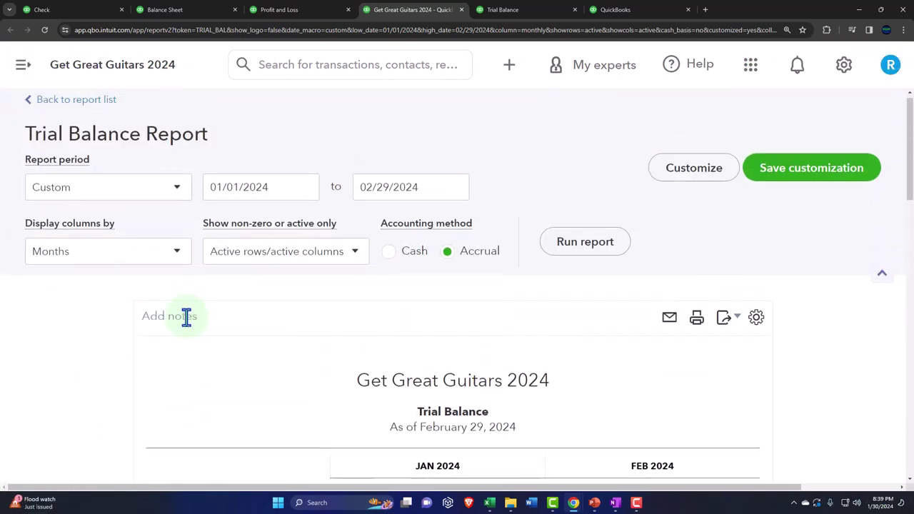
{"action": "left_click", "coordinate": [271, 175]}
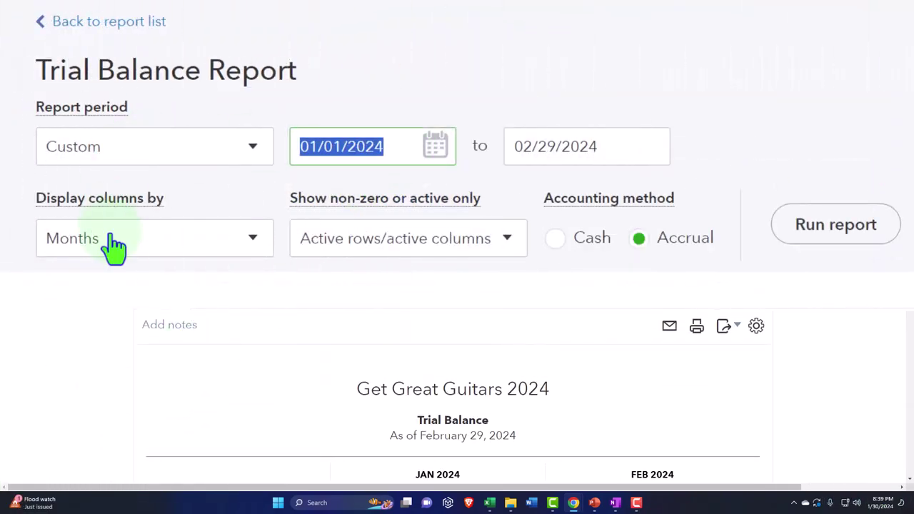
{"action": "type", "text": "010125"}
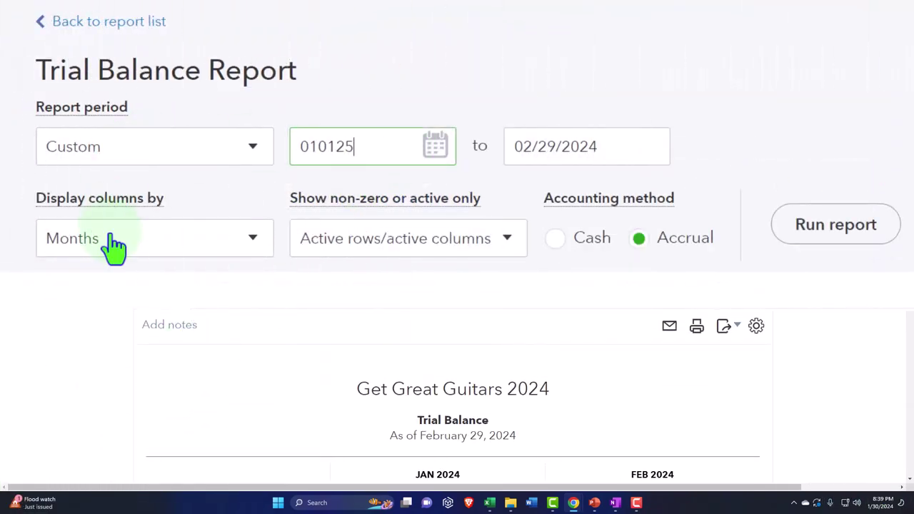
{"action": "key", "text": "Tab"}
{"action": "type", "text": "01/01/2025"}
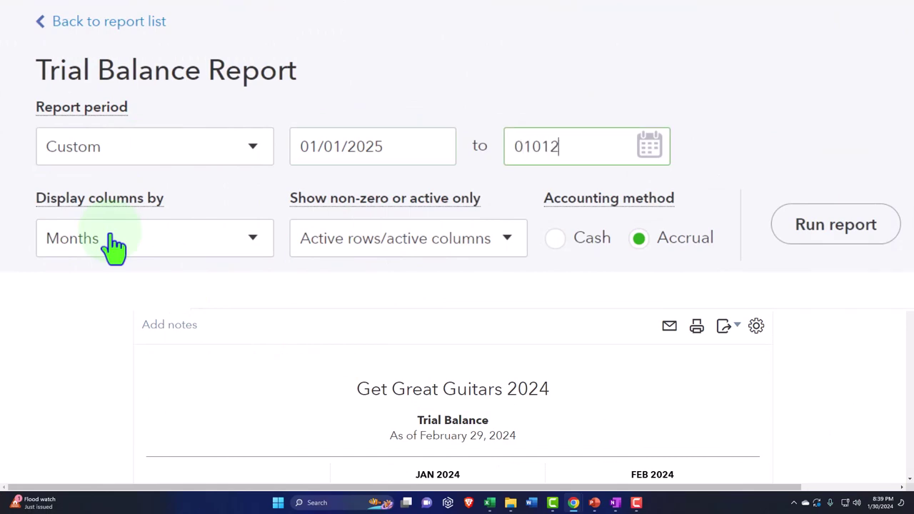
{"action": "left_click", "coordinate": [821, 234]}
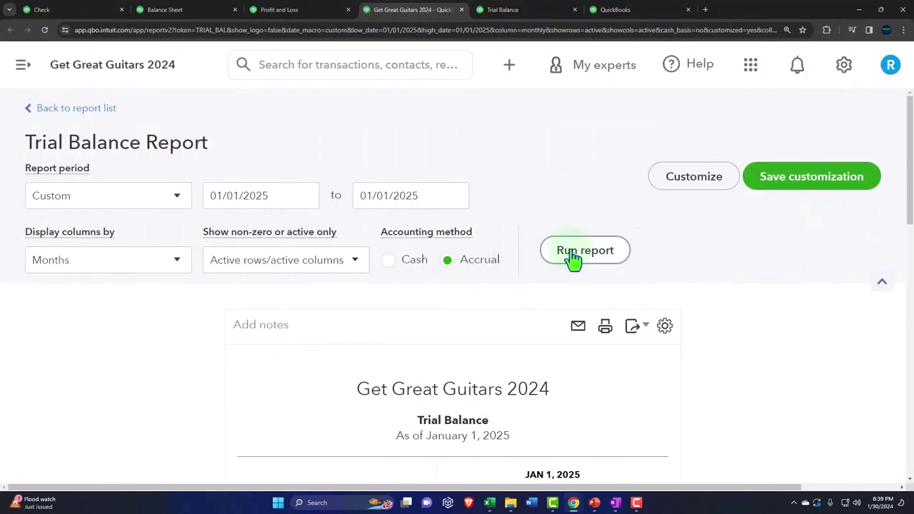
{"action": "scroll", "coordinate": [573, 258], "scroll_direction": "down", "scroll_amount": 15}
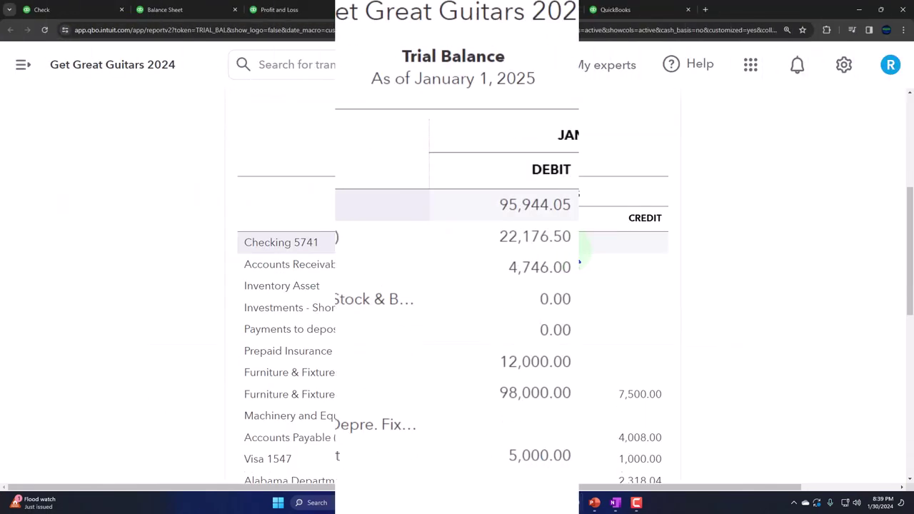